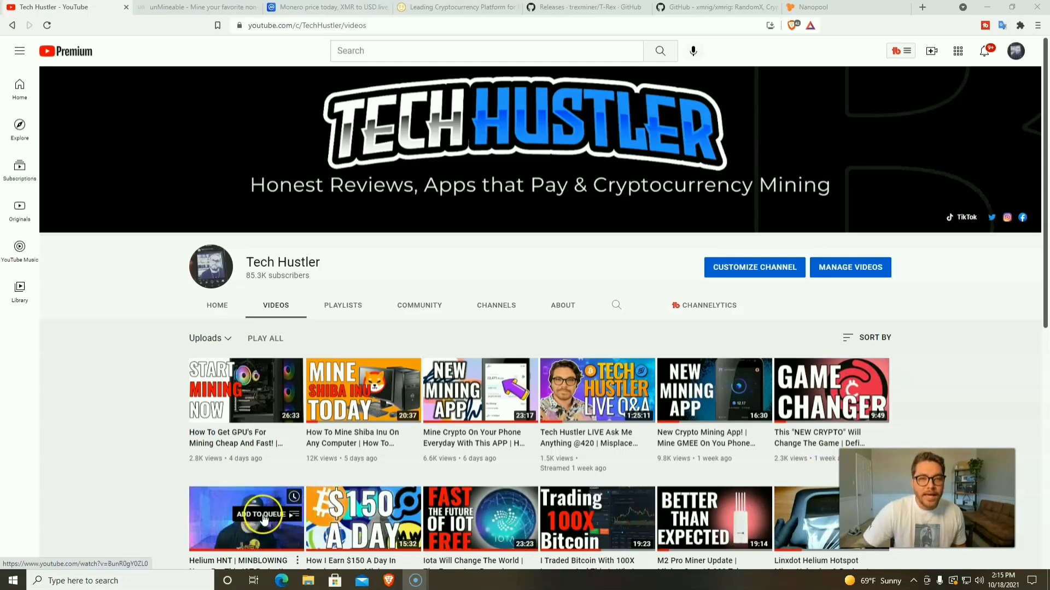
Scroll down through the Tech Hustler channel's Videos list
{"action": "scroll", "coordinate": [288, 475], "scroll_direction": "down", "scroll_amount": 4}
{"action": "scroll", "coordinate": [289, 477], "scroll_direction": "down", "scroll_amount": 4}
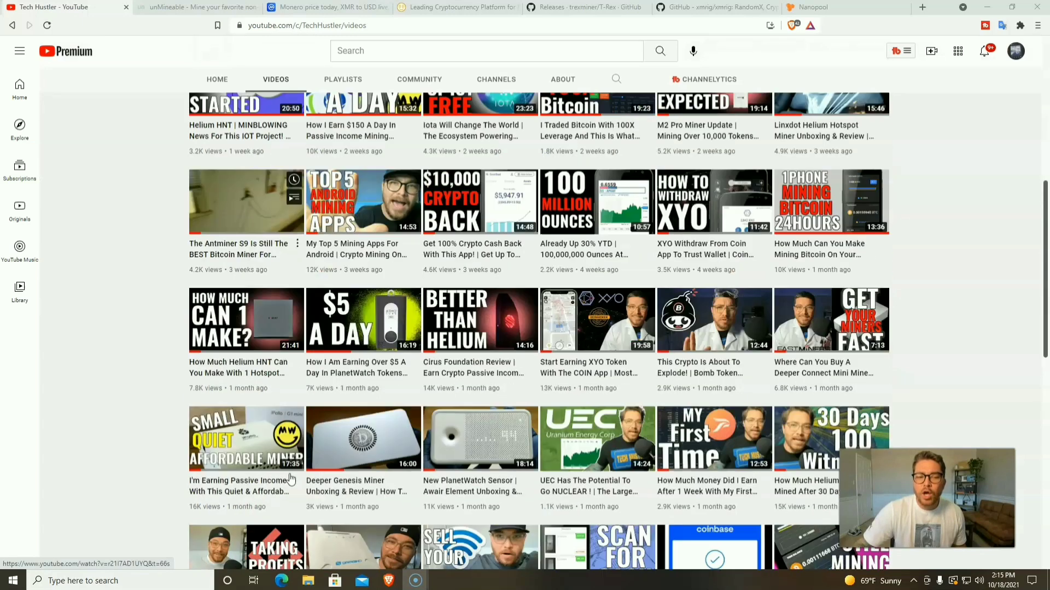
{"action": "scroll", "coordinate": [290, 480], "scroll_direction": "down", "scroll_amount": 5}
{"action": "scroll", "coordinate": [293, 478], "scroll_direction": "down", "scroll_amount": 6}
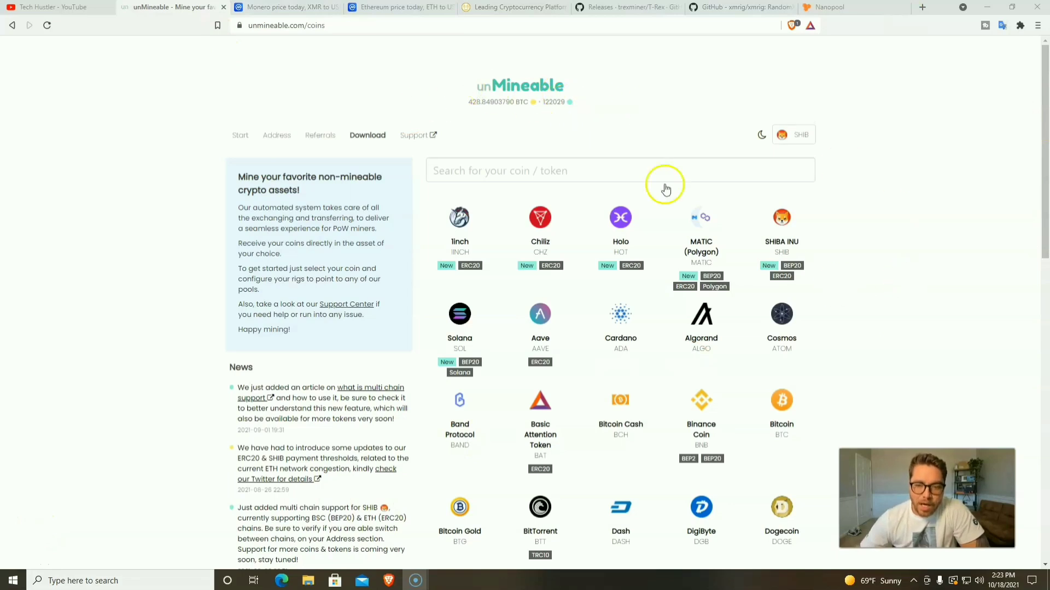
{"action": "scroll", "coordinate": [689, 251], "scroll_direction": "down", "scroll_amount": 5}
{"action": "scroll", "coordinate": [802, 403], "scroll_direction": "down", "scroll_amount": 4}
{"action": "scroll", "coordinate": [776, 253], "scroll_direction": "up", "scroll_amount": 10}
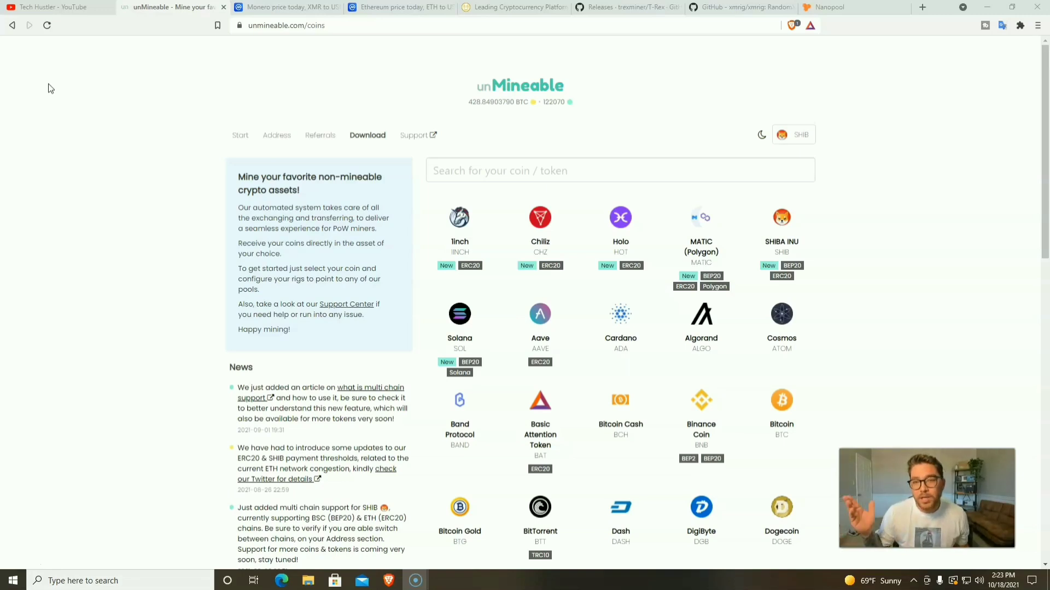
Look over the T-Rex releases and xmrig repository tabs, ending on Nanopool's pool overview
{"action": "left_click", "coordinate": [611, 7]}
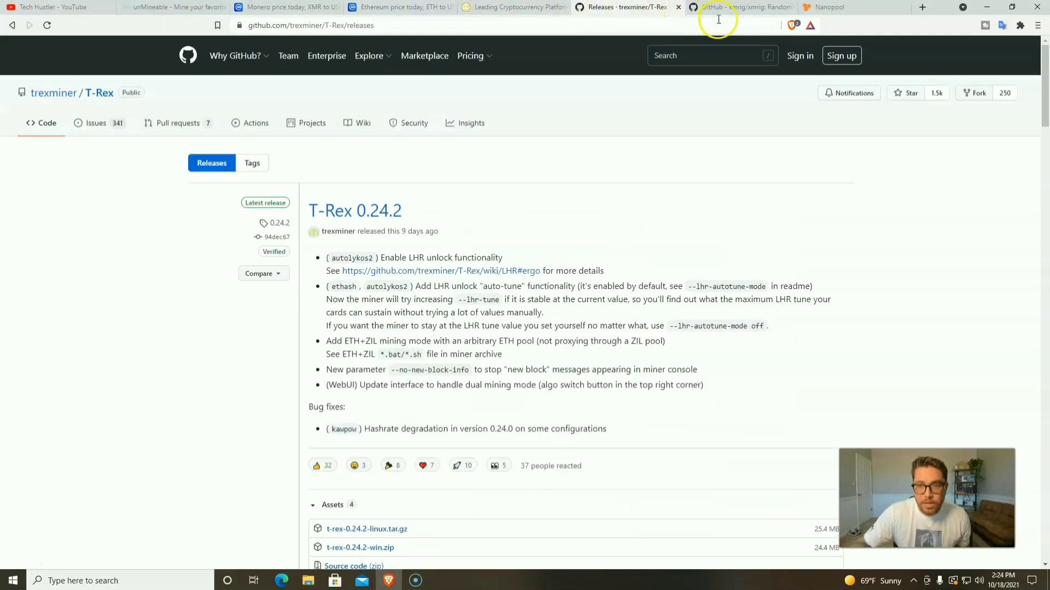
{"action": "left_click", "coordinate": [740, 7]}
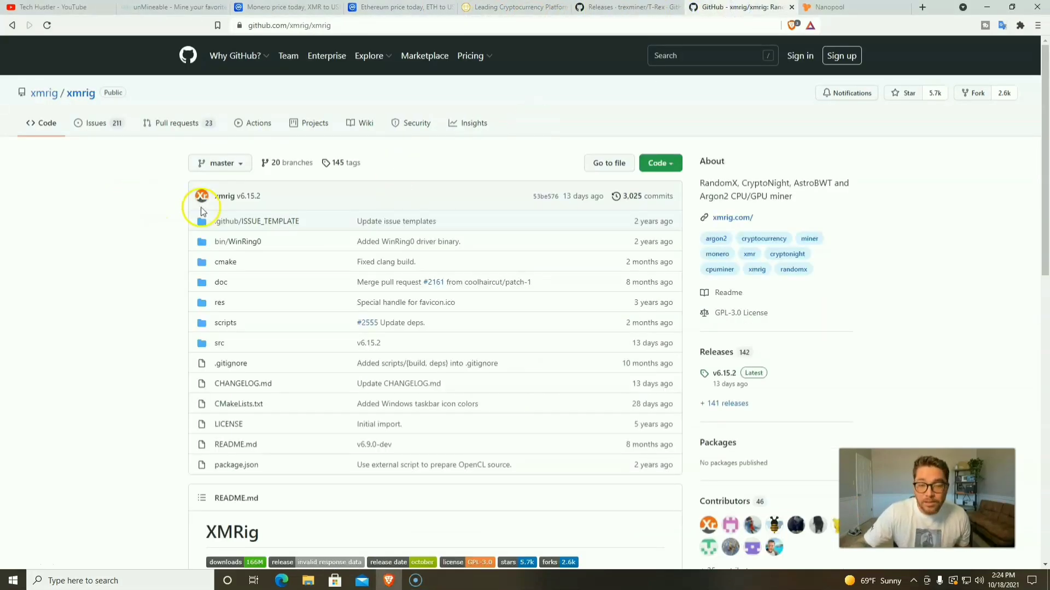
{"action": "left_click", "coordinate": [830, 9]}
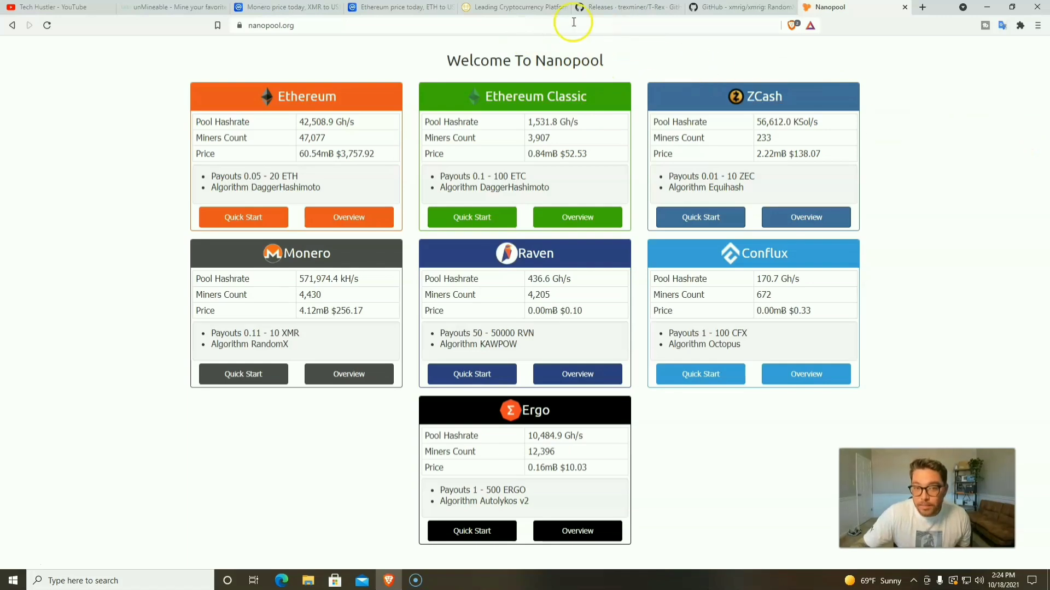
Check the NiceHash, T-Rex releases and Nanopool tabs, then return to the unMineable coins page
{"action": "left_click", "coordinate": [526, 9]}
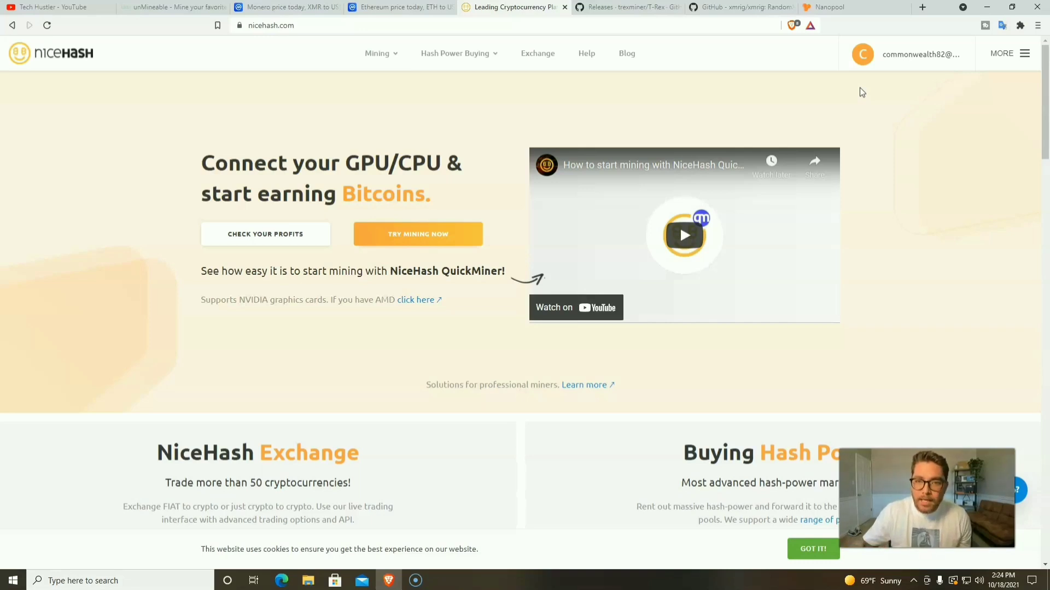
{"action": "left_click", "coordinate": [640, 8]}
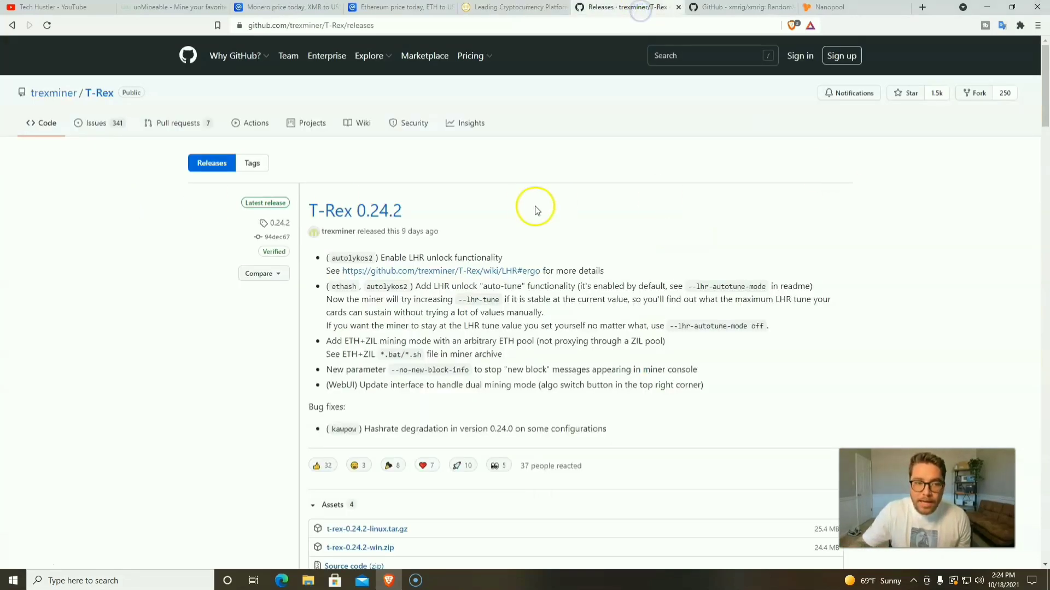
{"action": "left_click", "coordinate": [828, 8]}
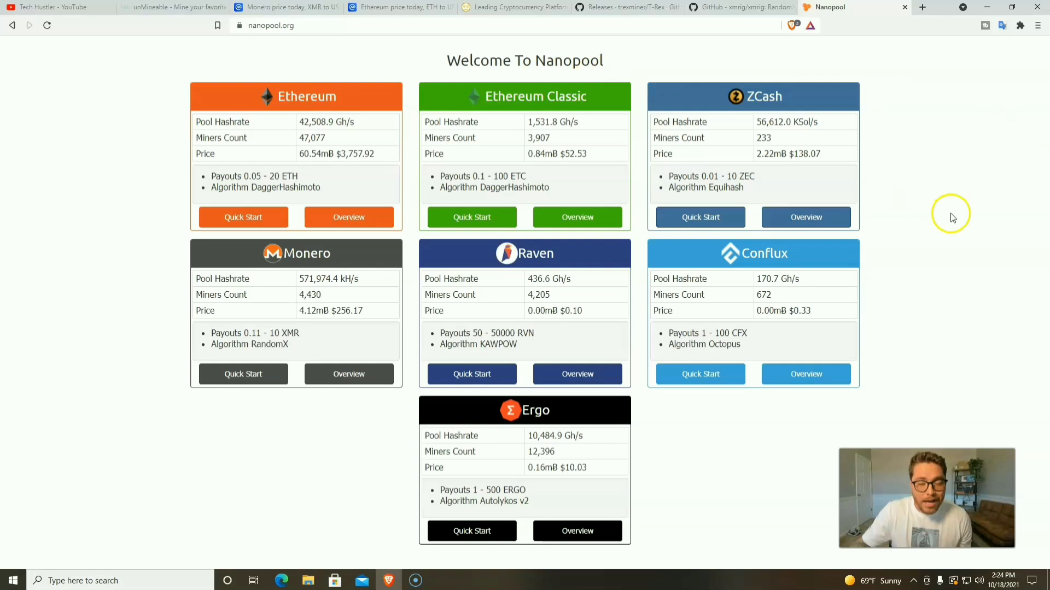
{"action": "left_click", "coordinate": [168, 7]}
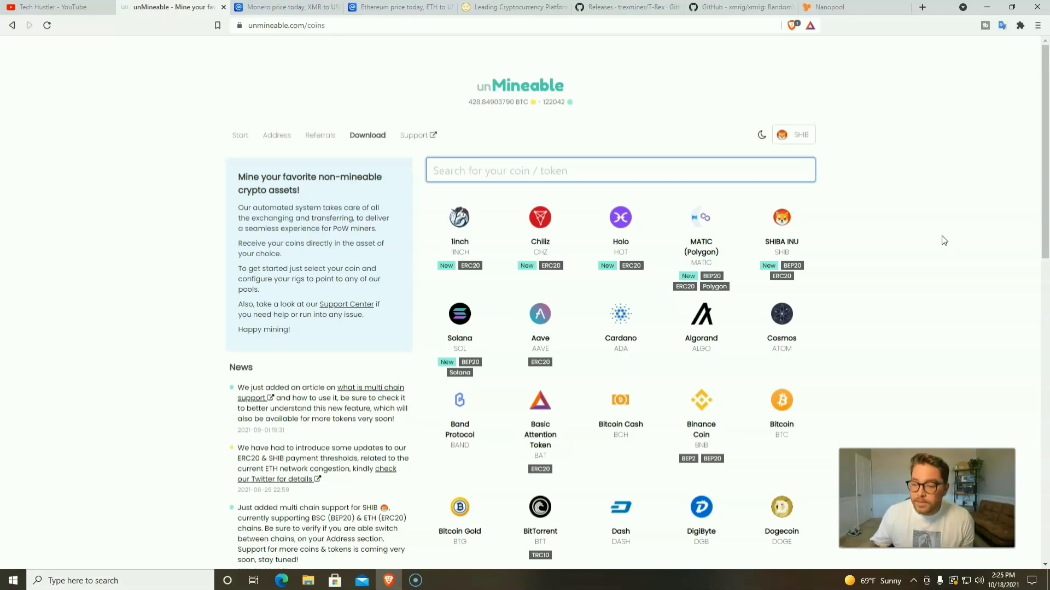
{"action": "left_click", "coordinate": [282, 9]}
{"action": "left_click", "coordinate": [413, 9]}
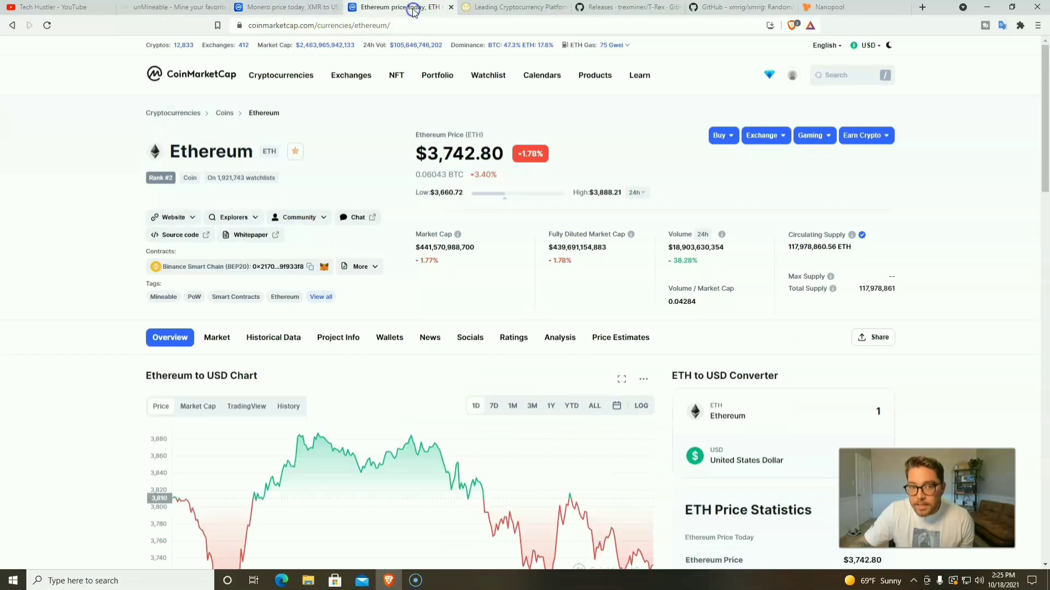
{"action": "left_click", "coordinate": [208, 10]}
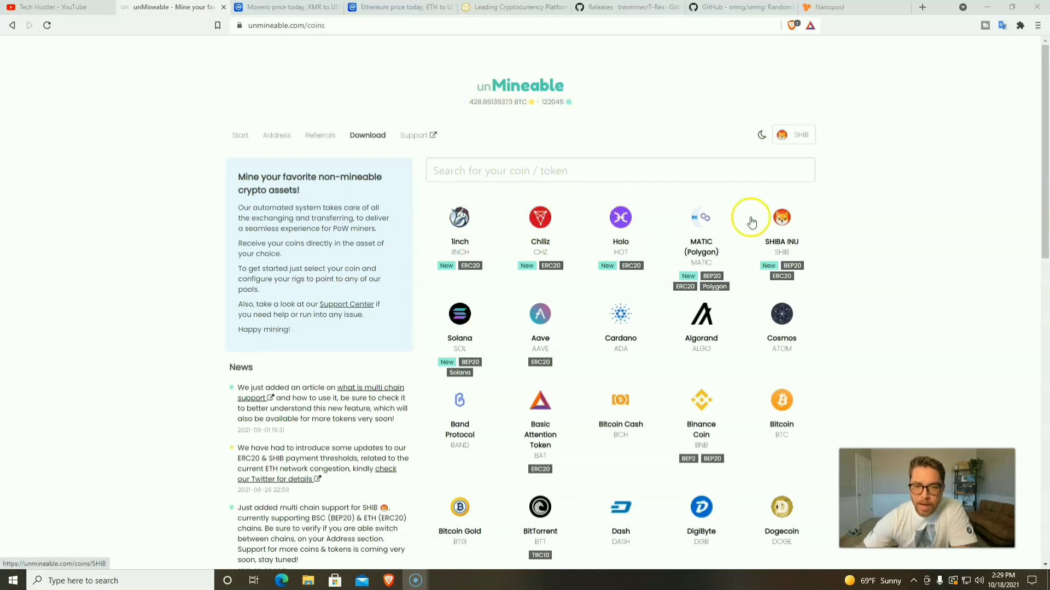
{"action": "scroll", "coordinate": [858, 224], "scroll_direction": "down", "scroll_amount": 4}
{"action": "scroll", "coordinate": [780, 270], "scroll_direction": "down", "scroll_amount": 6}
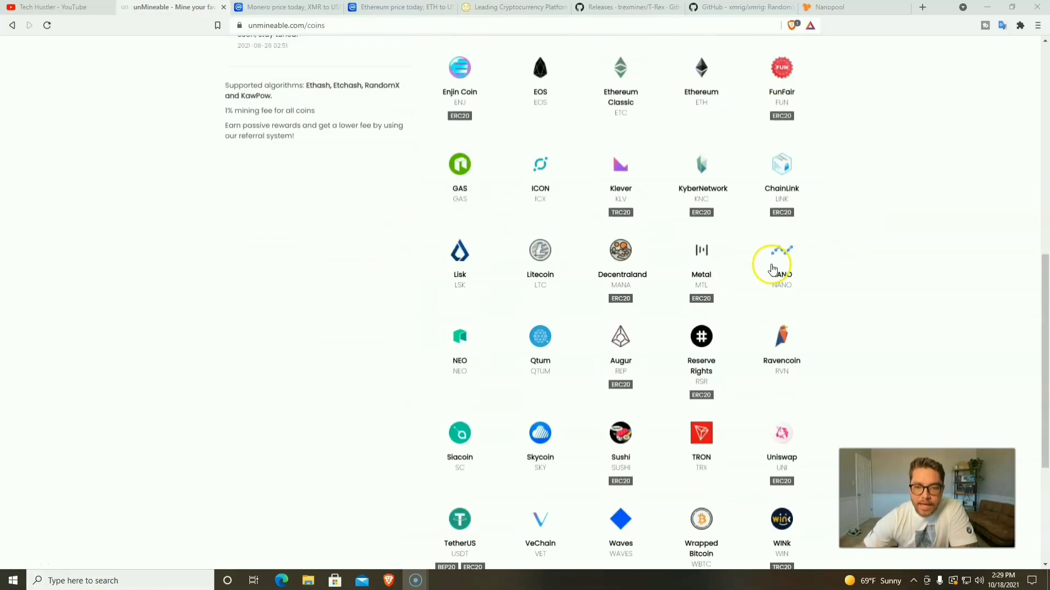
{"action": "scroll", "coordinate": [401, 299], "scroll_direction": "up", "scroll_amount": 9}
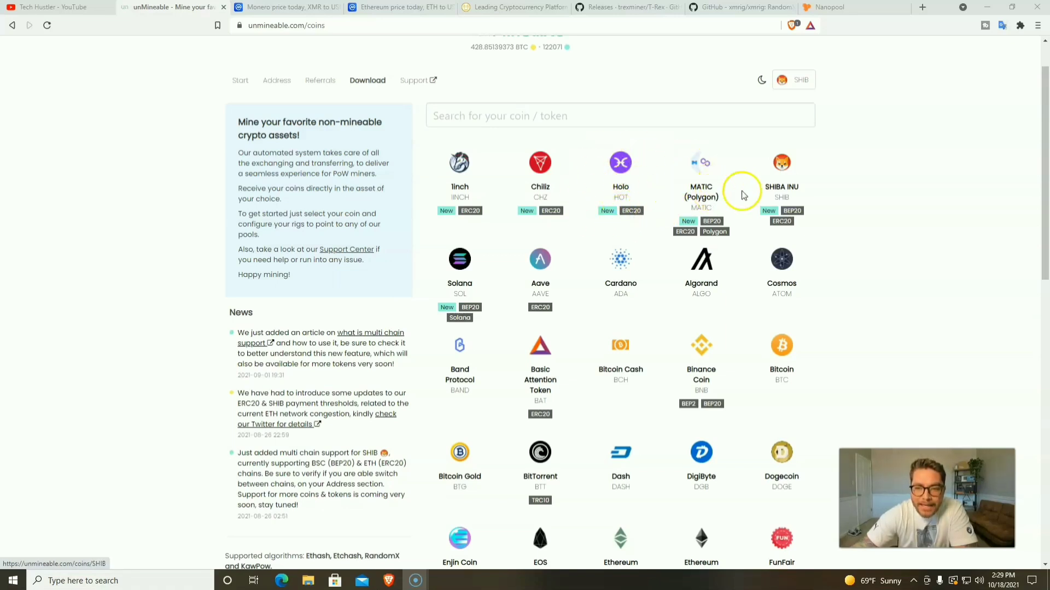
{"action": "scroll", "coordinate": [864, 183], "scroll_direction": "down", "scroll_amount": 1}
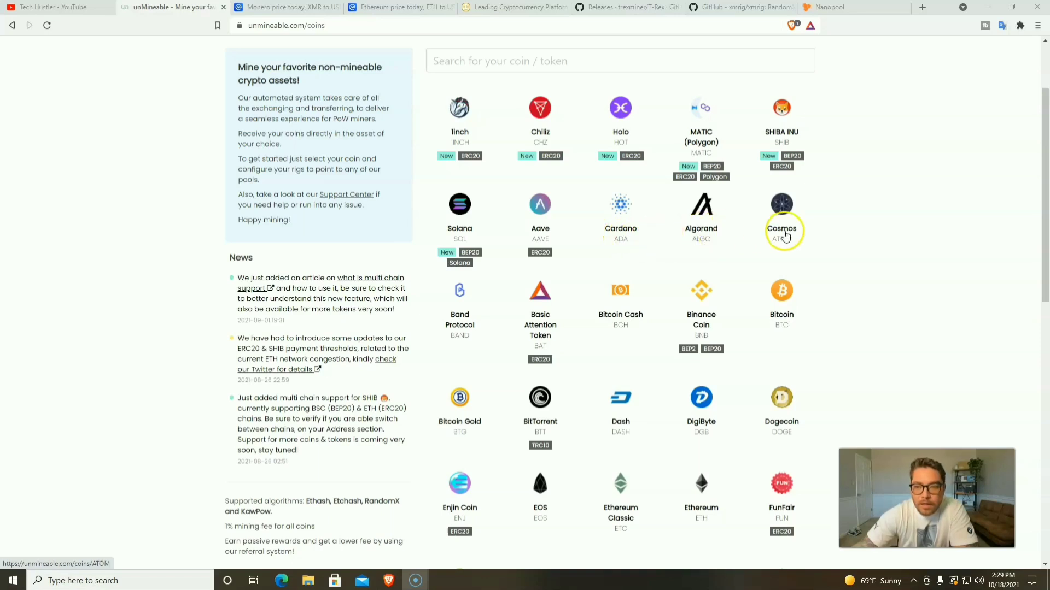
{"action": "scroll", "coordinate": [907, 241], "scroll_direction": "down", "scroll_amount": 3}
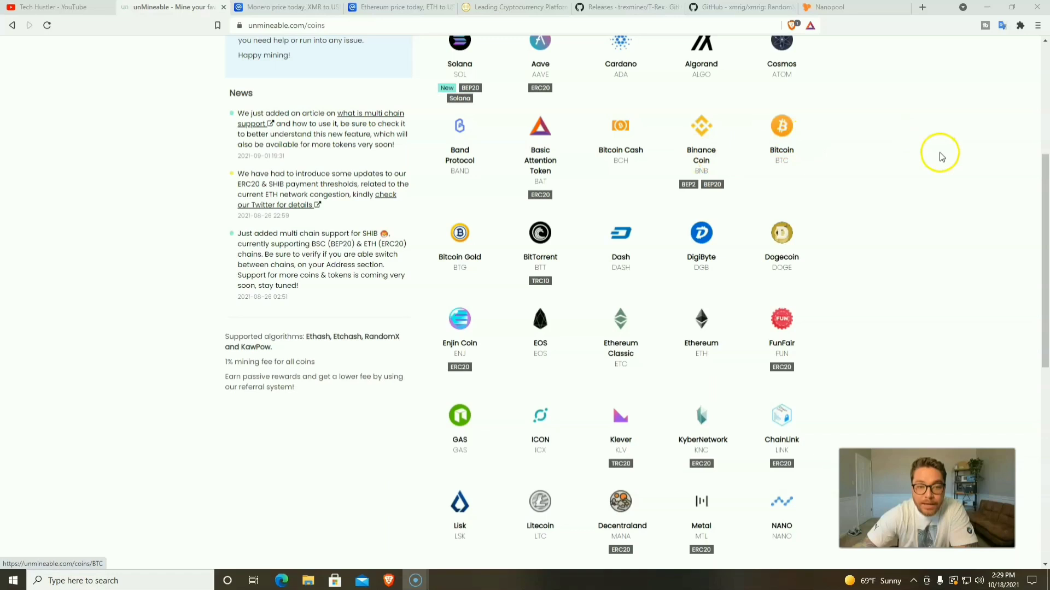
{"action": "scroll", "coordinate": [930, 164], "scroll_direction": "down", "scroll_amount": 2}
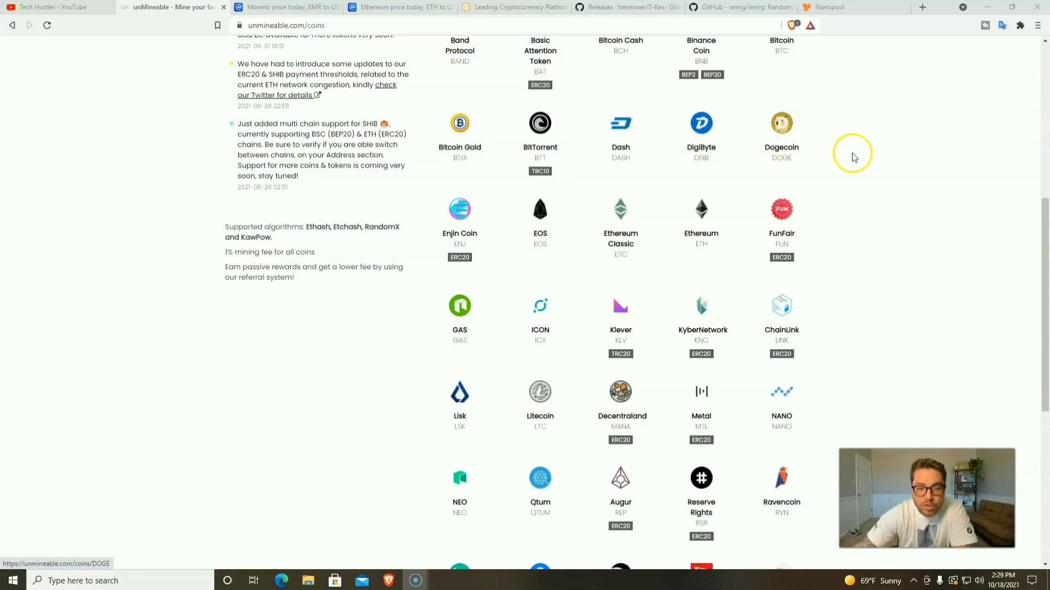
{"action": "scroll", "coordinate": [853, 156], "scroll_direction": "down", "scroll_amount": 2}
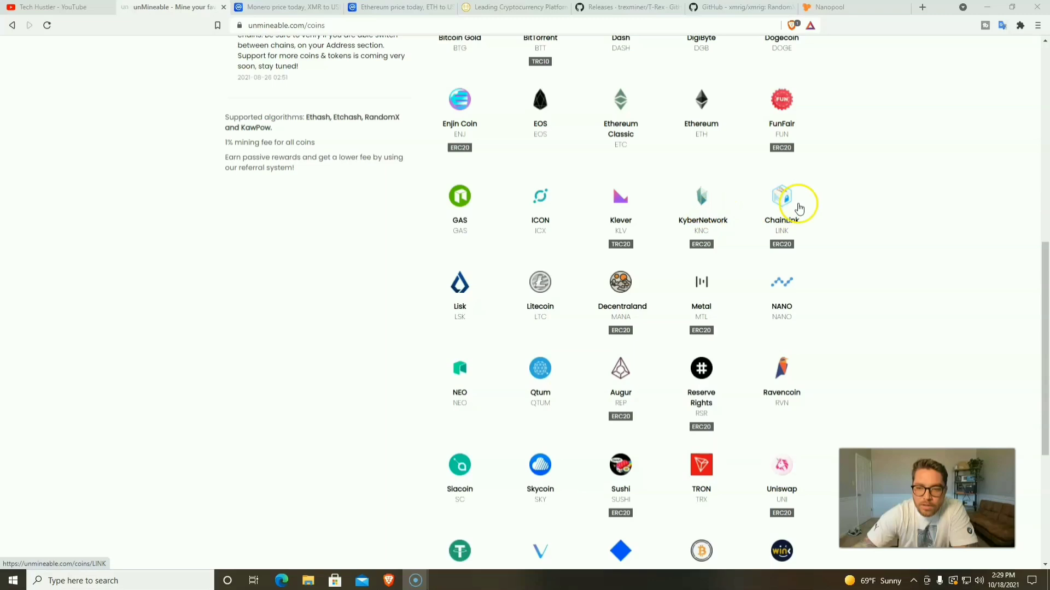
{"action": "scroll", "coordinate": [820, 213], "scroll_direction": "down", "scroll_amount": 2}
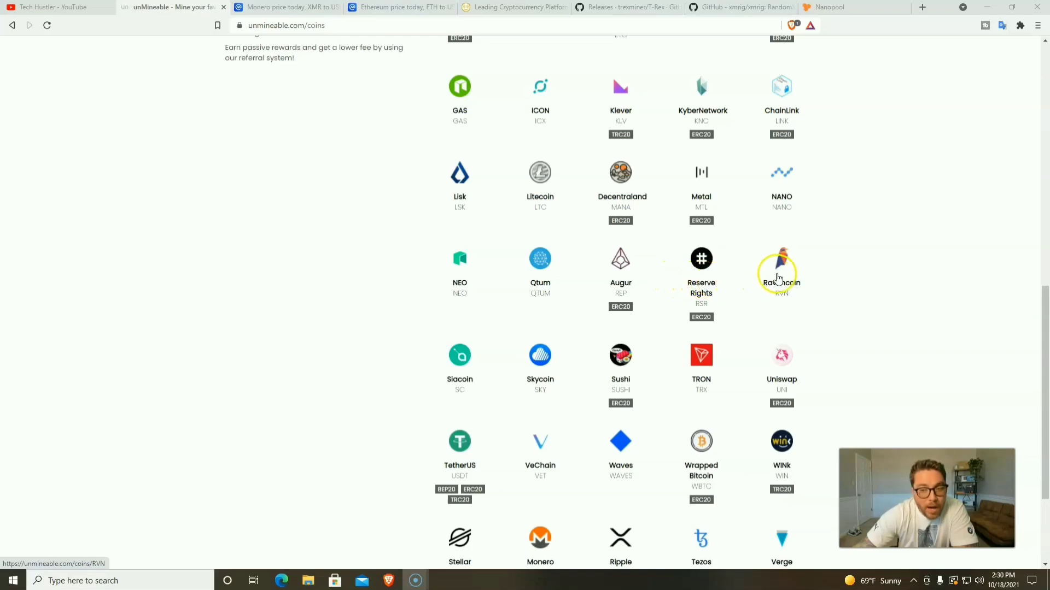
{"action": "scroll", "coordinate": [847, 226], "scroll_direction": "down", "scroll_amount": 3}
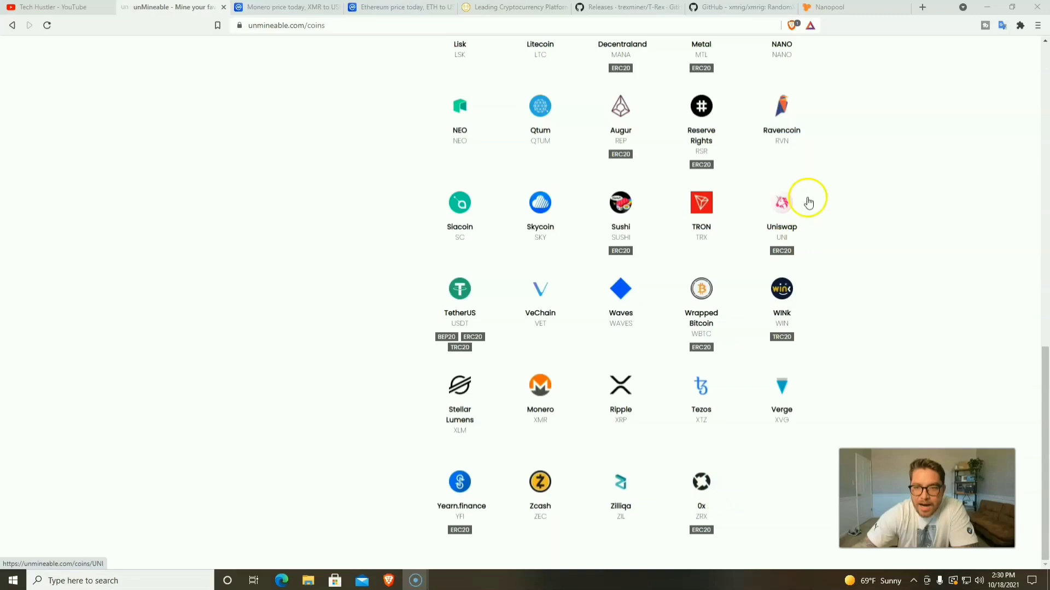
{"action": "scroll", "coordinate": [902, 180], "scroll_direction": "up", "scroll_amount": 1}
{"action": "scroll", "coordinate": [910, 186], "scroll_direction": "up", "scroll_amount": 7}
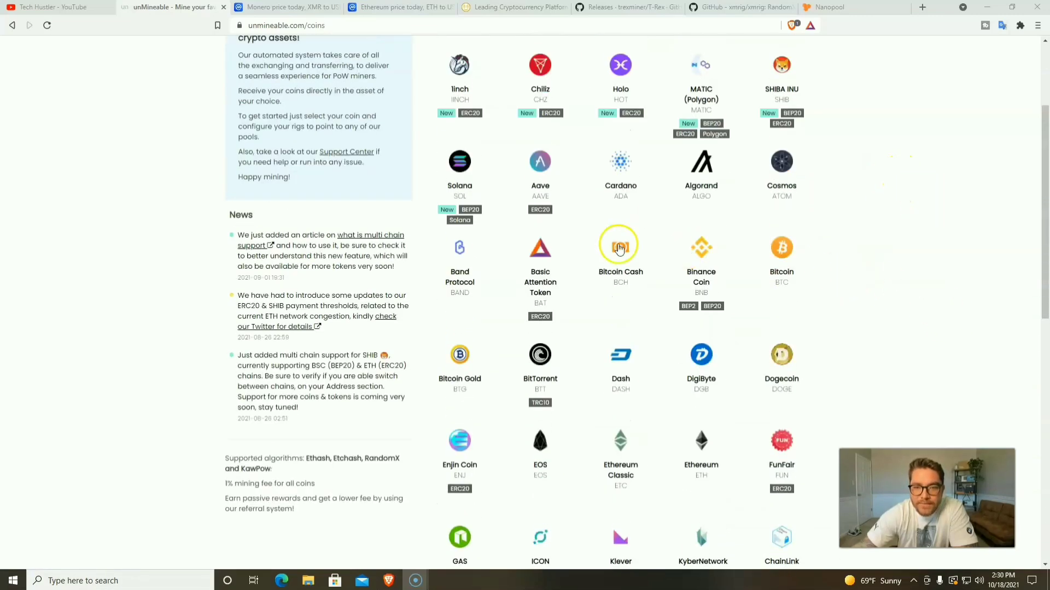
{"action": "scroll", "coordinate": [658, 234], "scroll_direction": "up", "scroll_amount": 2}
{"action": "scroll", "coordinate": [872, 216], "scroll_direction": "down", "scroll_amount": 2}
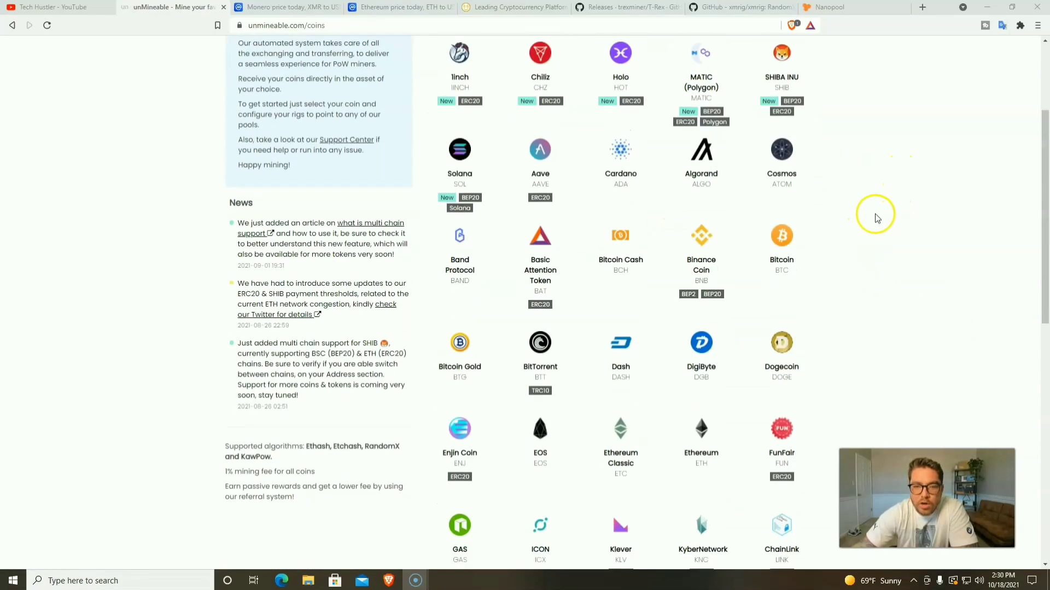
{"action": "scroll", "coordinate": [602, 170], "scroll_direction": "up", "scroll_amount": 2}
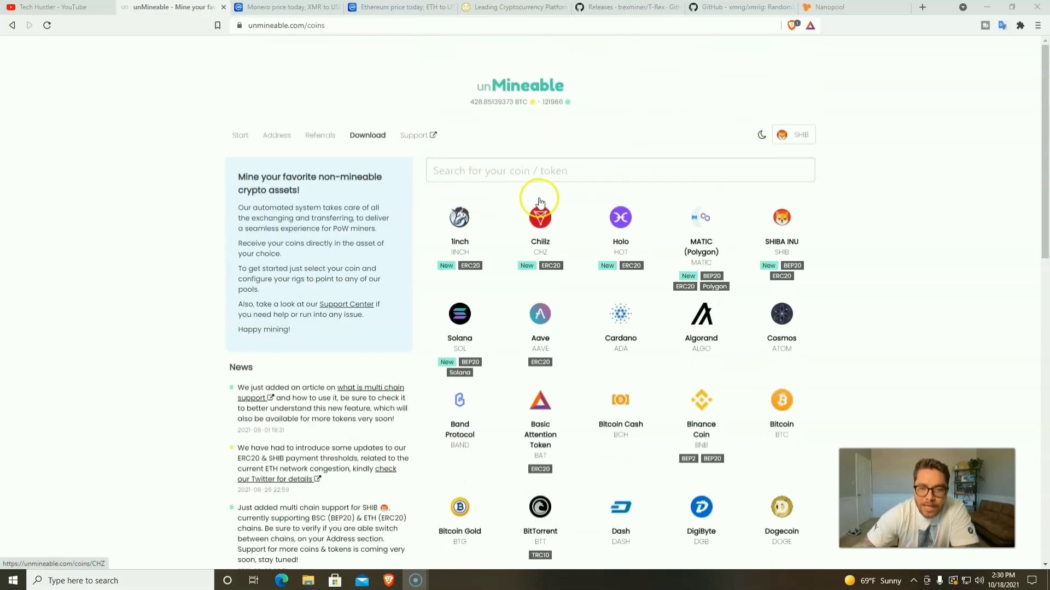
{"action": "left_click", "coordinate": [301, 8]}
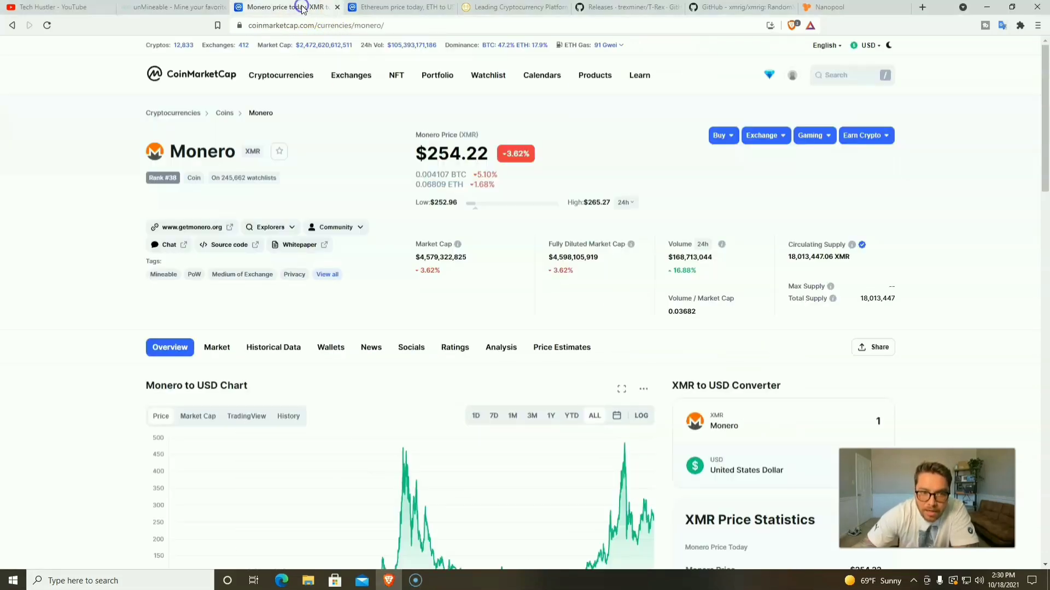
{"action": "scroll", "coordinate": [304, 105], "scroll_direction": "down", "scroll_amount": 3}
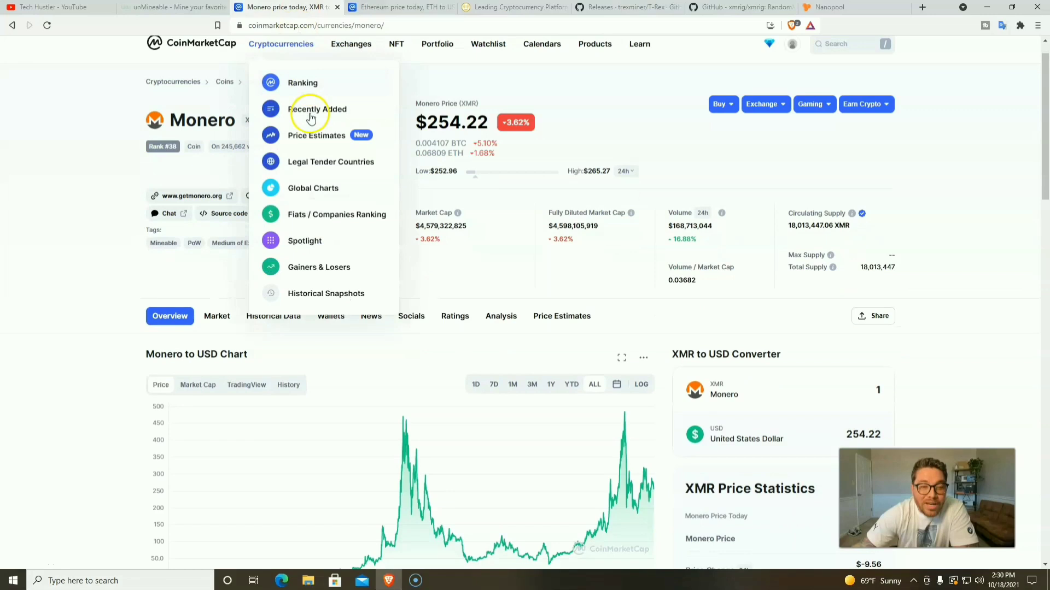
{"action": "scroll", "coordinate": [317, 93], "scroll_direction": "up", "scroll_amount": 3}
{"action": "left_click", "coordinate": [379, 12]}
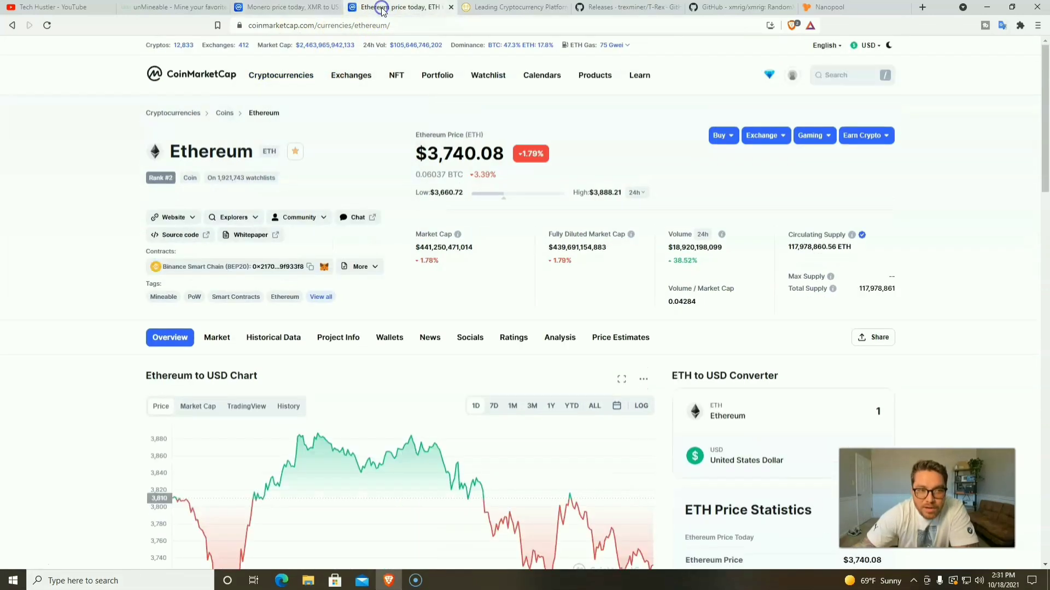
{"action": "left_click", "coordinate": [204, 7]}
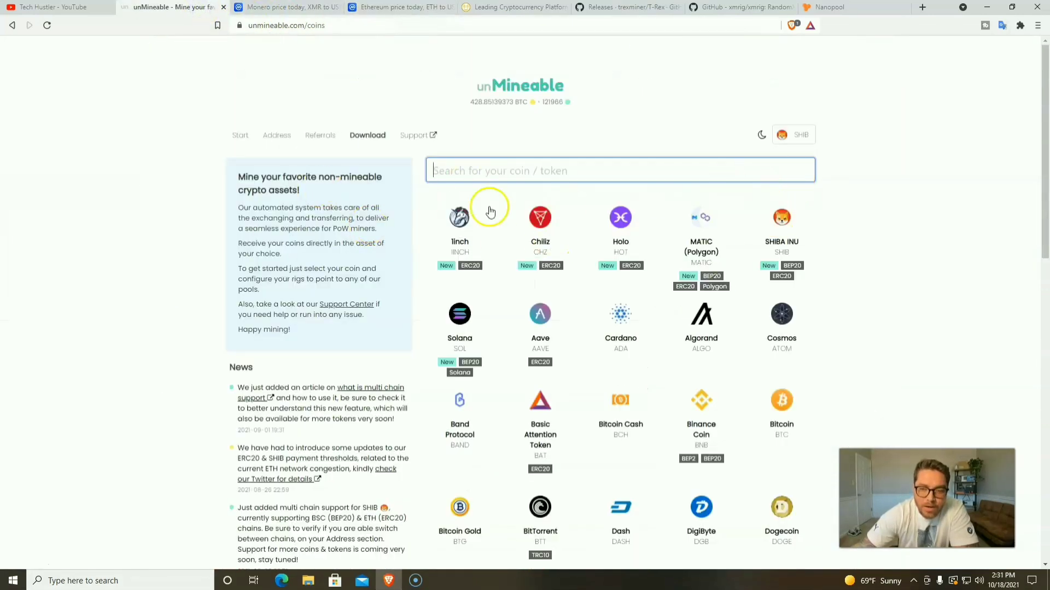
Scroll the unMineable coin list to review tokens like 1inch, Chiliz, MATIC and Solana
{"action": "scroll", "coordinate": [921, 274], "scroll_direction": "down", "scroll_amount": 4}
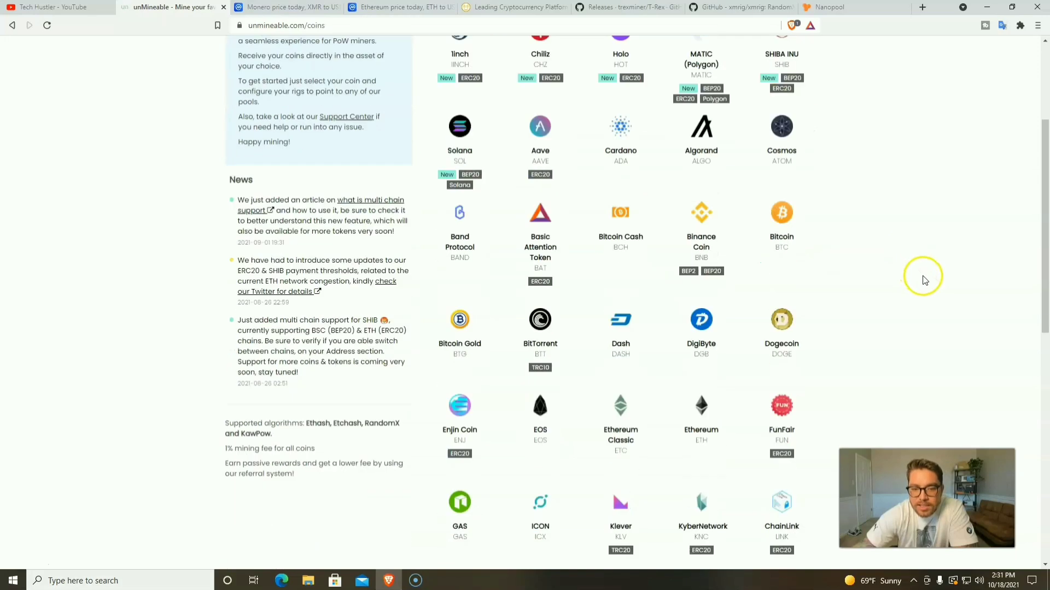
{"action": "scroll", "coordinate": [600, 227], "scroll_direction": "up", "scroll_amount": 4}
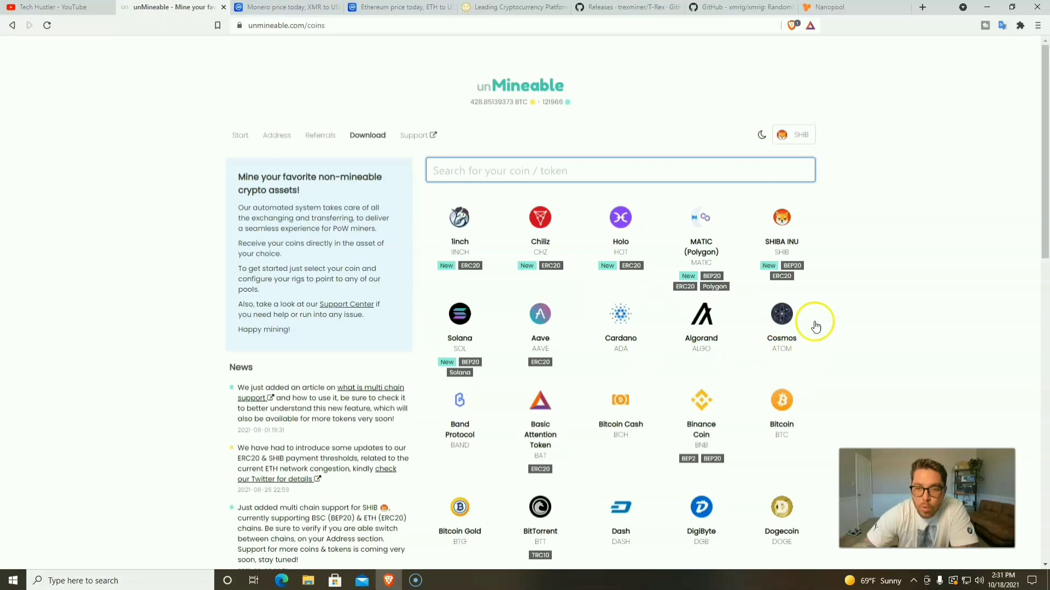
{"action": "scroll", "coordinate": [862, 263], "scroll_direction": "down", "scroll_amount": 10}
{"action": "scroll", "coordinate": [862, 265], "scroll_direction": "down", "scroll_amount": 4}
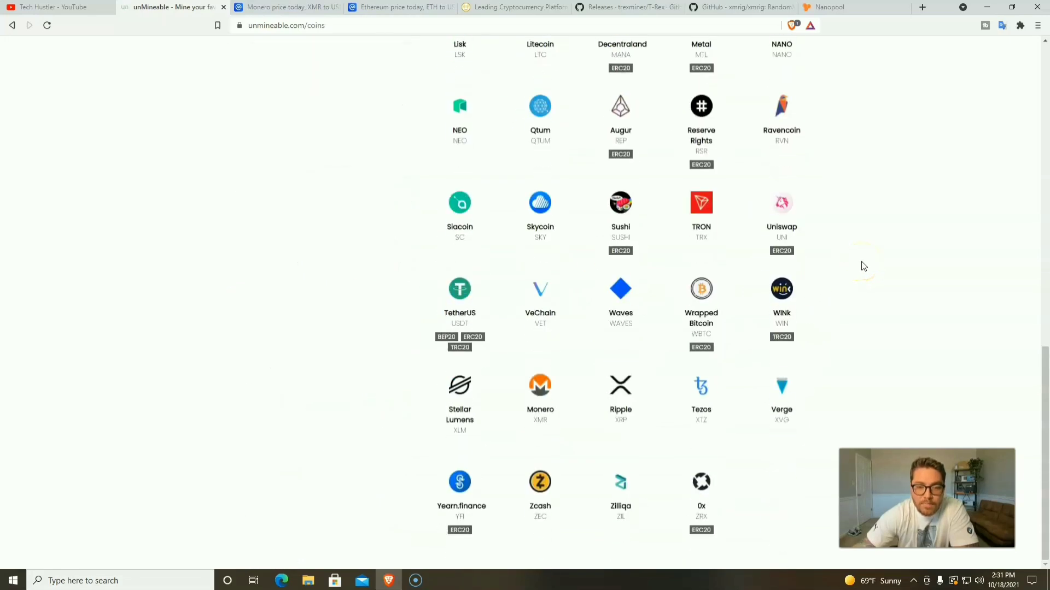
{"action": "scroll", "coordinate": [860, 264], "scroll_direction": "up", "scroll_amount": 14}
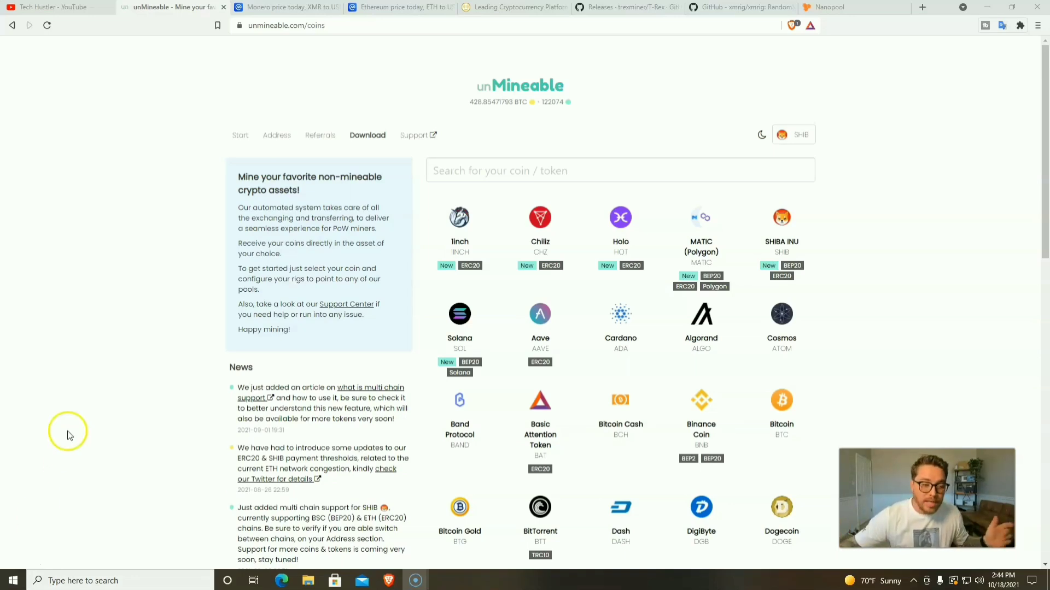
Open Windows Security's Virus & threat protection page from Windows search
{"action": "left_click", "coordinate": [110, 581]}
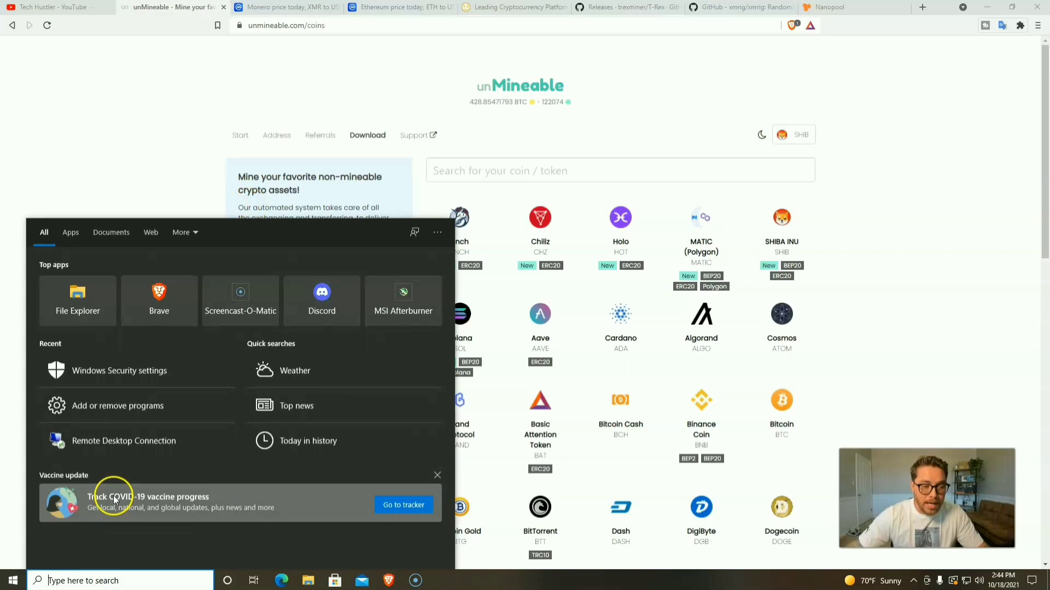
{"action": "left_click", "coordinate": [90, 378]}
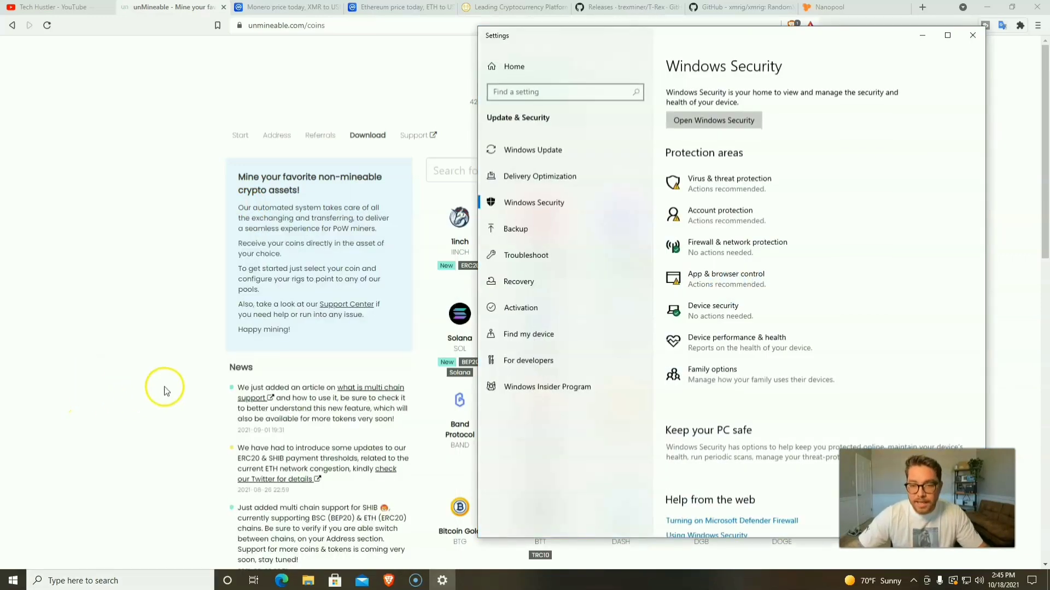
{"action": "left_click", "coordinate": [750, 185]}
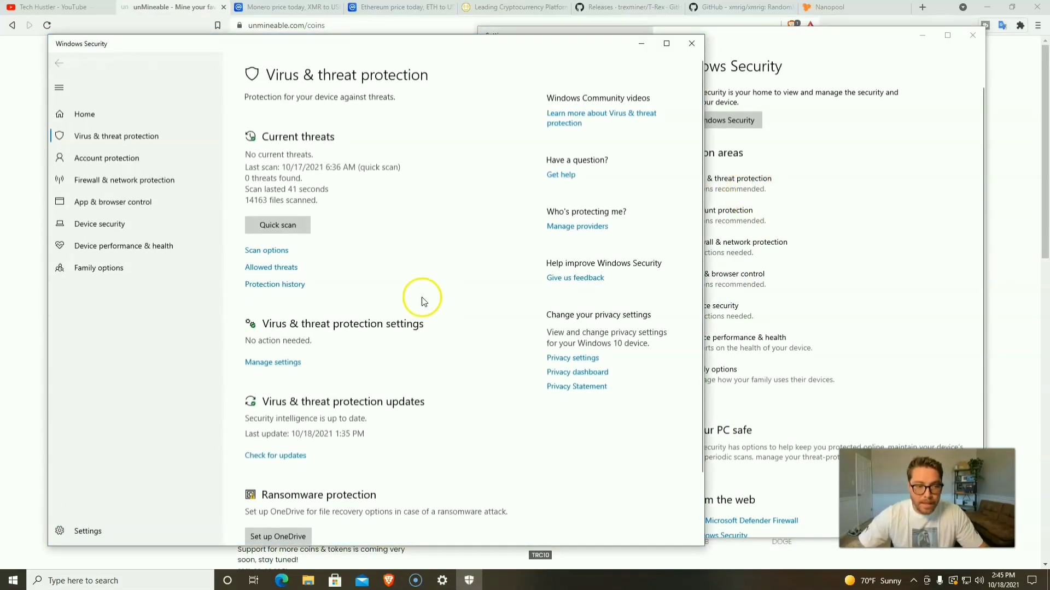
{"action": "scroll", "coordinate": [421, 297], "scroll_direction": "down", "scroll_amount": 3}
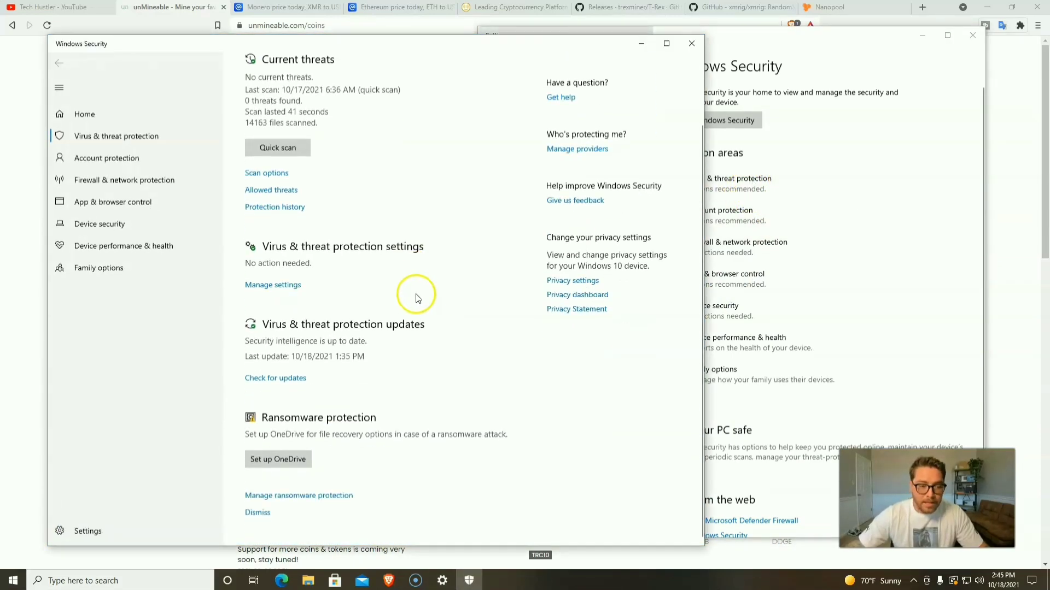
Go to Manage settings > Exclusions and bring up the Add an exclusion options
{"action": "left_click", "coordinate": [277, 293]}
{"action": "scroll", "coordinate": [440, 335], "scroll_direction": "down", "scroll_amount": 4}
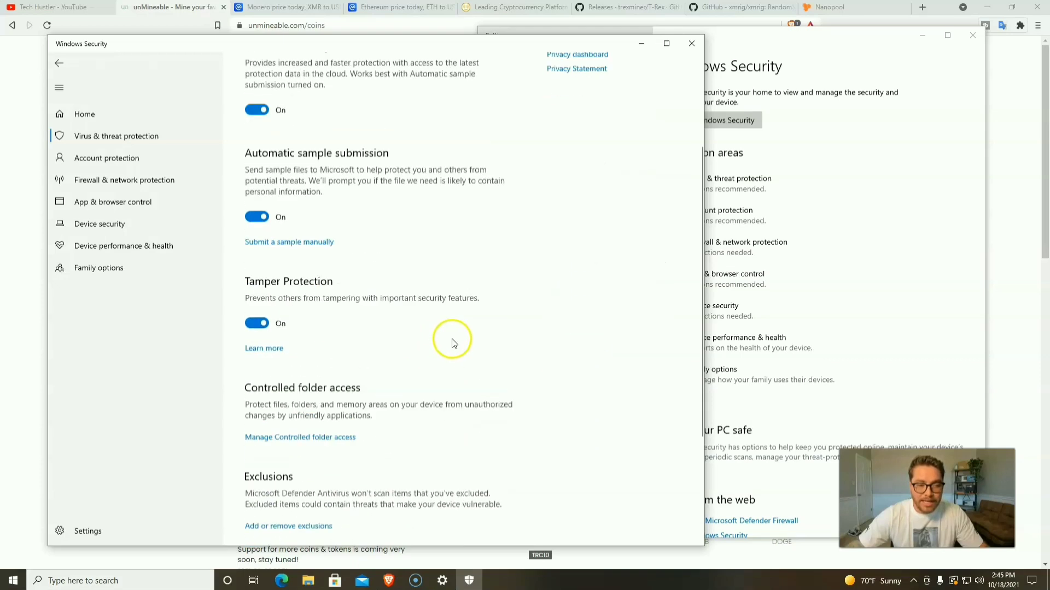
{"action": "scroll", "coordinate": [453, 343], "scroll_direction": "down", "scroll_amount": 2}
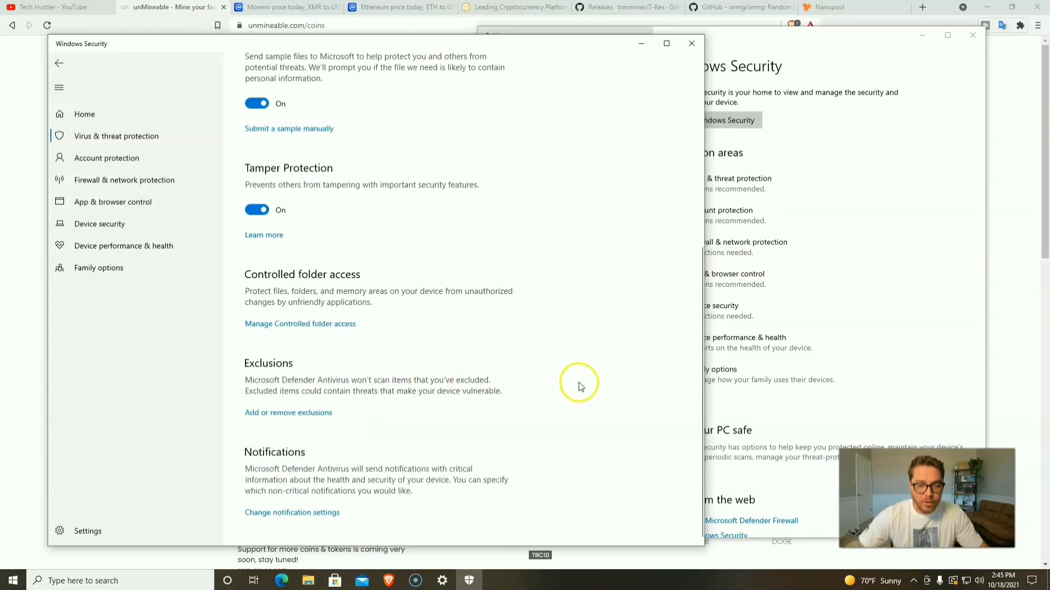
{"action": "left_click", "coordinate": [269, 419]}
{"action": "left_click", "coordinate": [307, 173]}
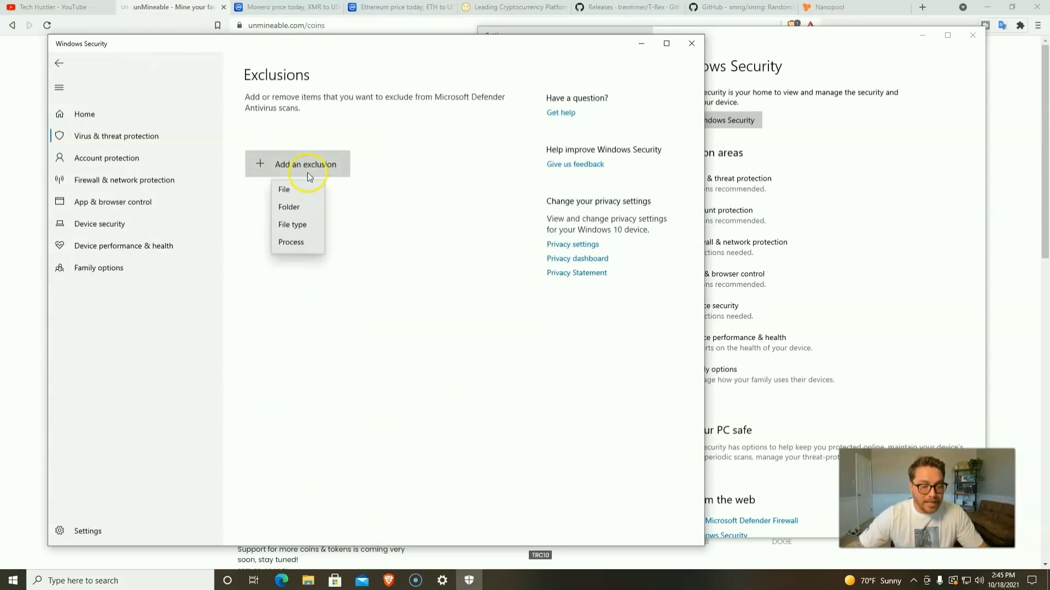
Create a new Downloads folder named 'unmine' and select it as a folder exclusion
{"action": "left_click", "coordinate": [299, 210]}
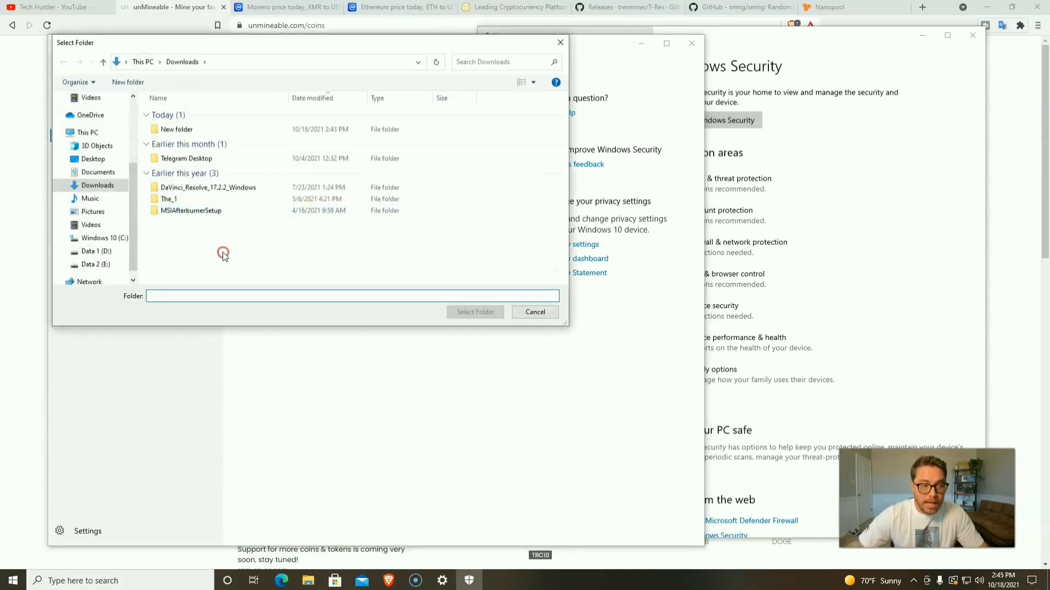
{"action": "right_click", "coordinate": [224, 255]}
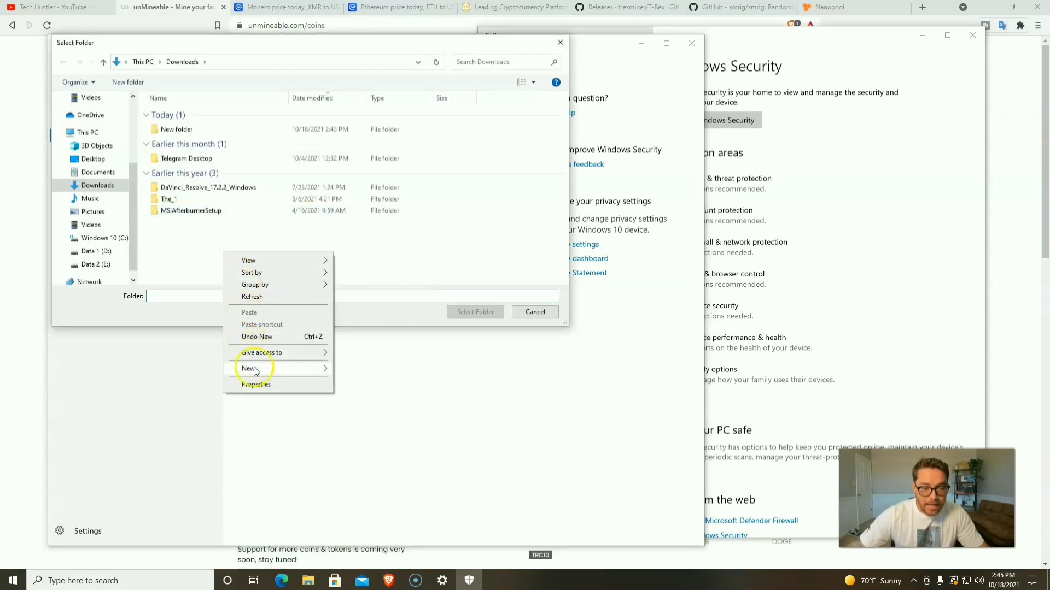
{"action": "mouse_move", "coordinate": [254, 371]}
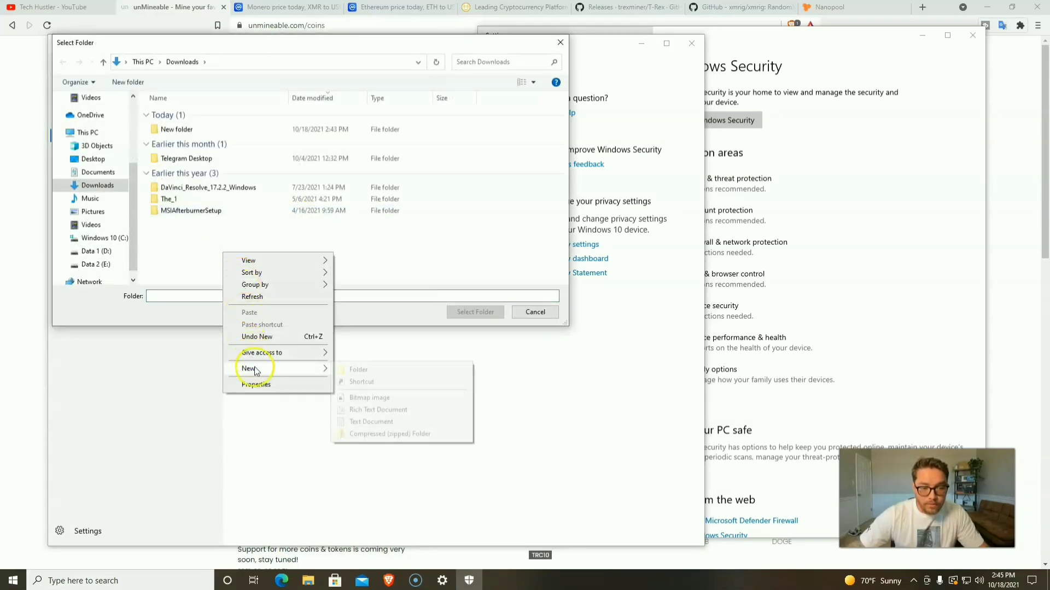
{"action": "left_click", "coordinate": [359, 369]}
{"action": "type", "text": "u"}
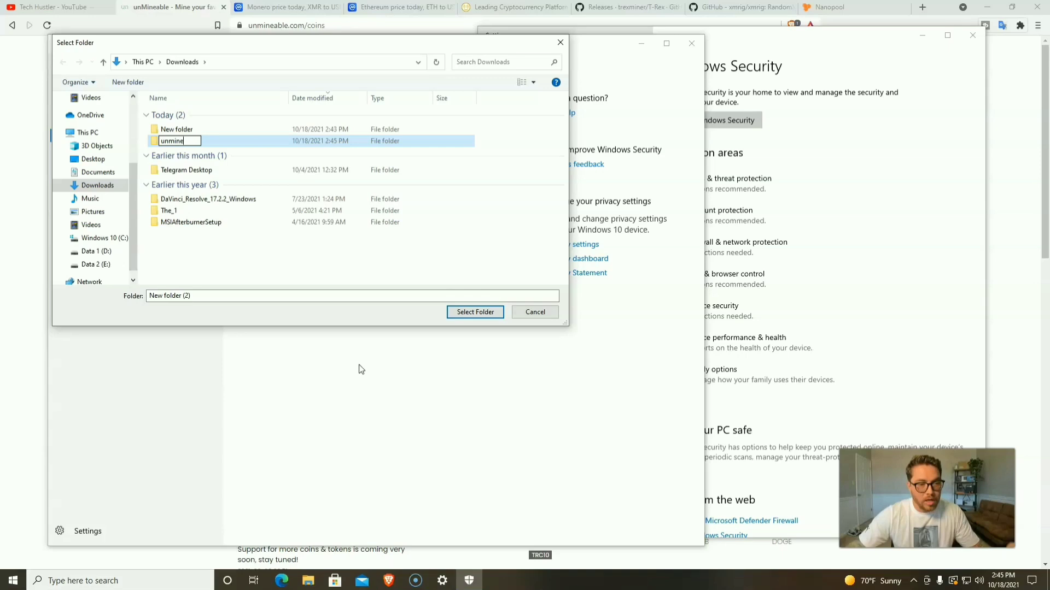
{"action": "type", "text": "nmine"}
{"action": "left_click", "coordinate": [483, 311]}
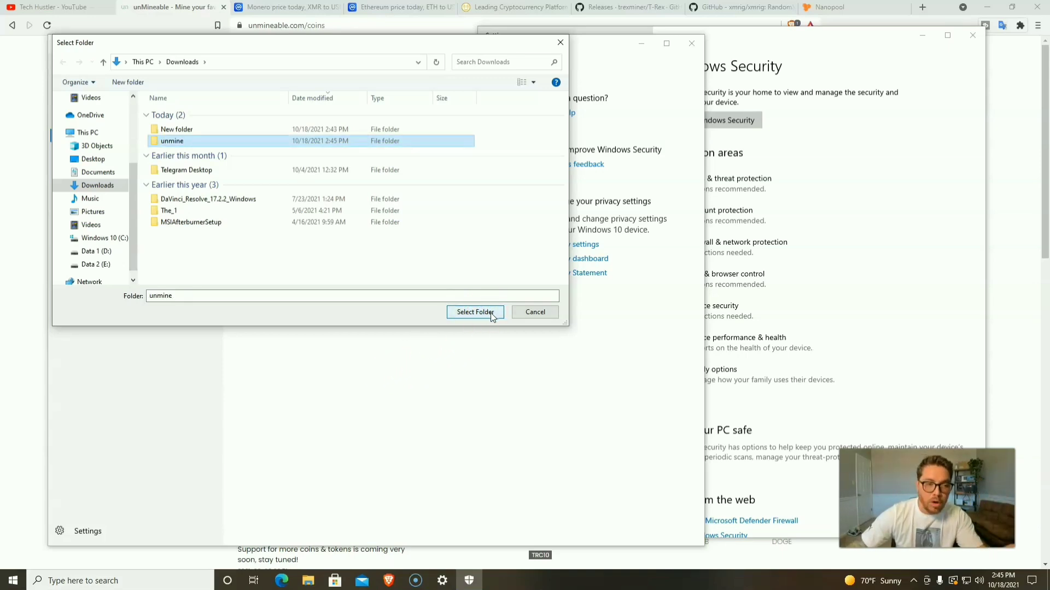
{"action": "left_click", "coordinate": [491, 332]}
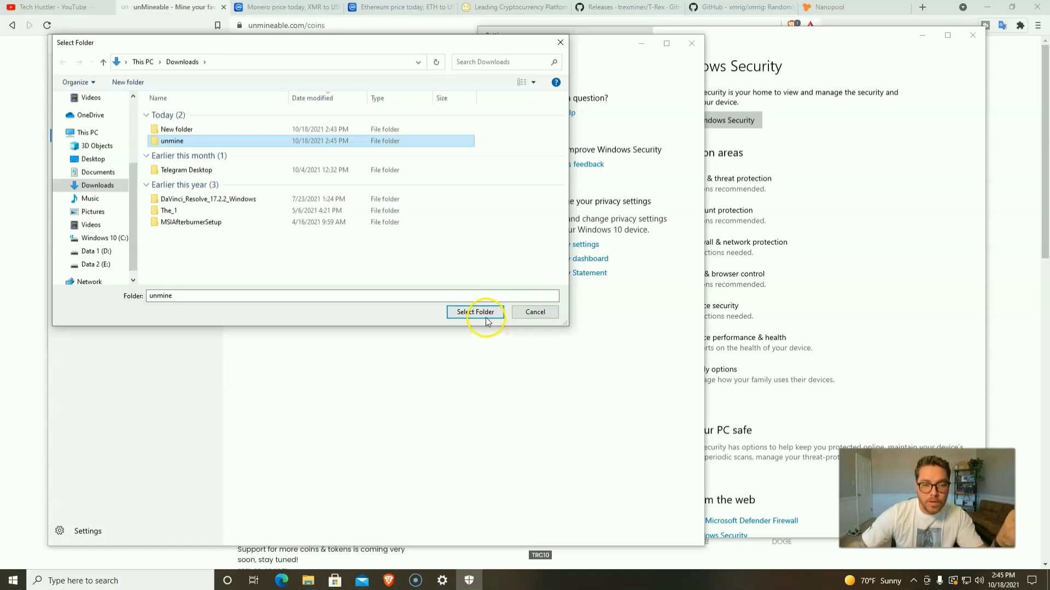
{"action": "left_click", "coordinate": [487, 319]}
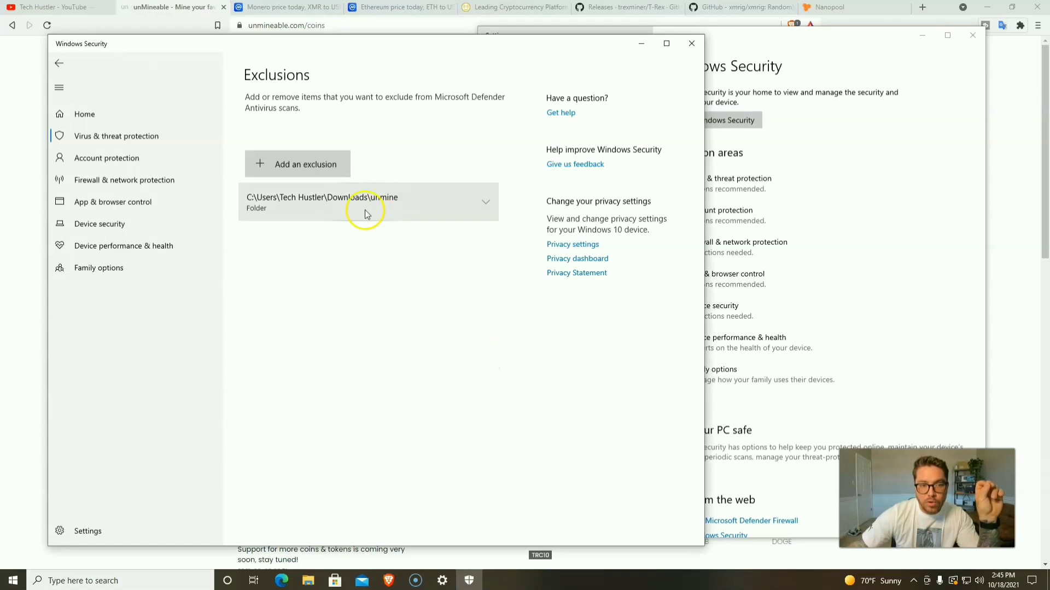
Close Windows Security and open Brave's settings in a new tab
{"action": "left_click", "coordinate": [691, 43]}
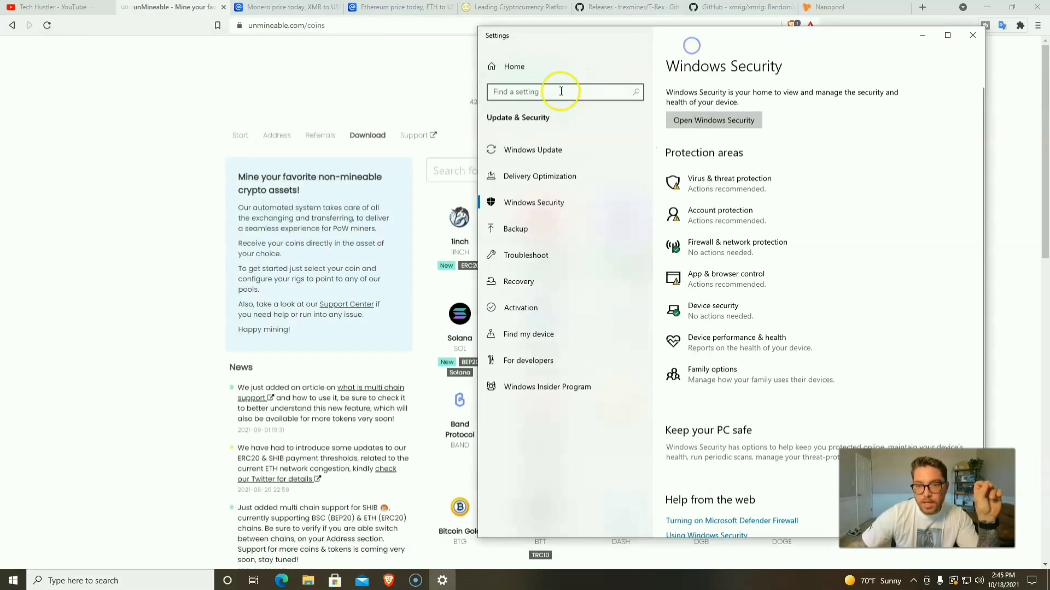
{"action": "left_click", "coordinate": [972, 35]}
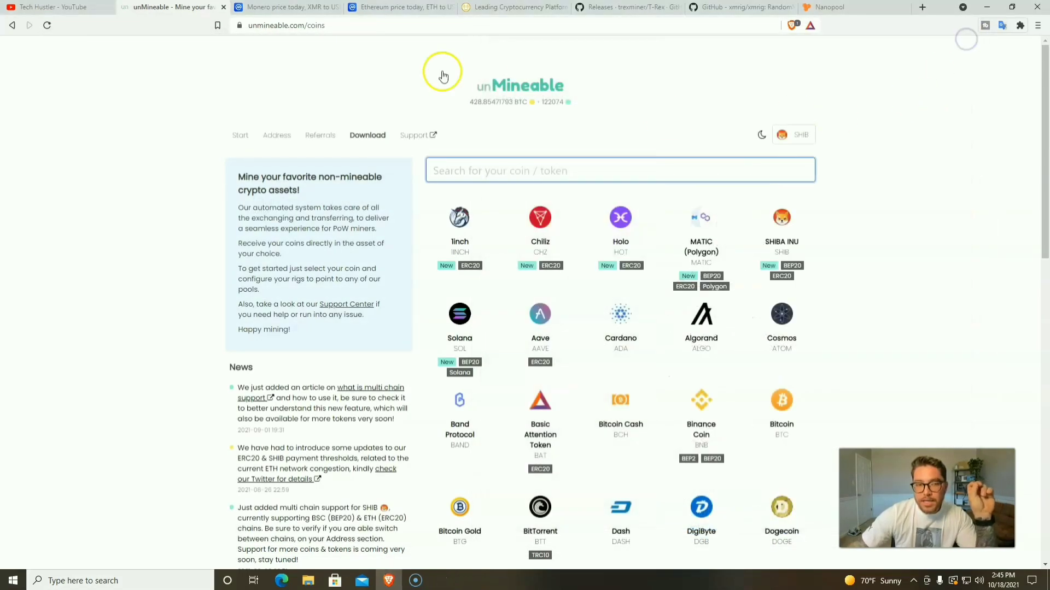
{"action": "left_click", "coordinate": [922, 7]}
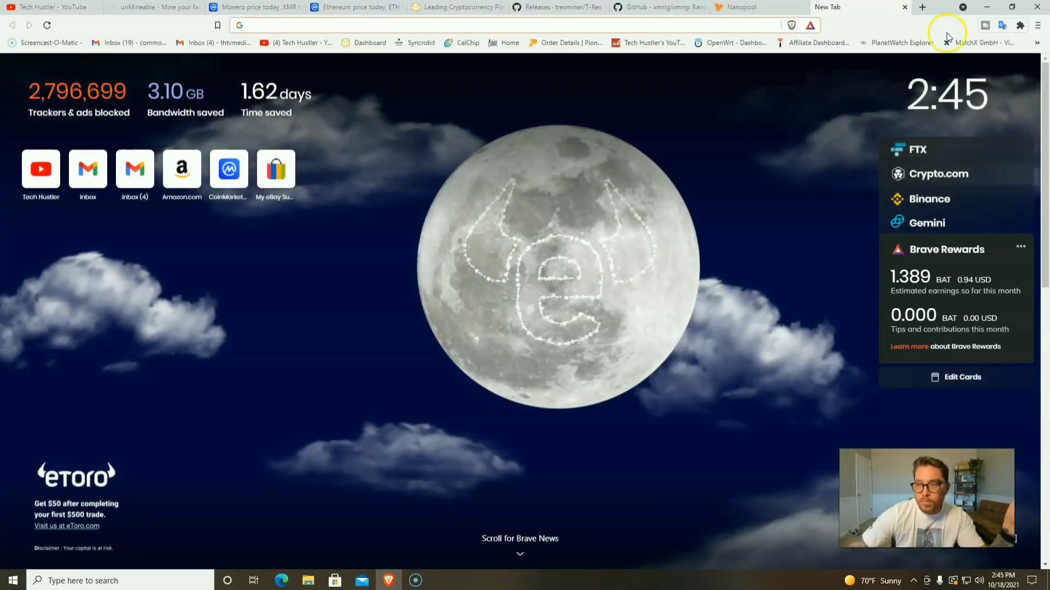
{"action": "left_click", "coordinate": [1037, 25]}
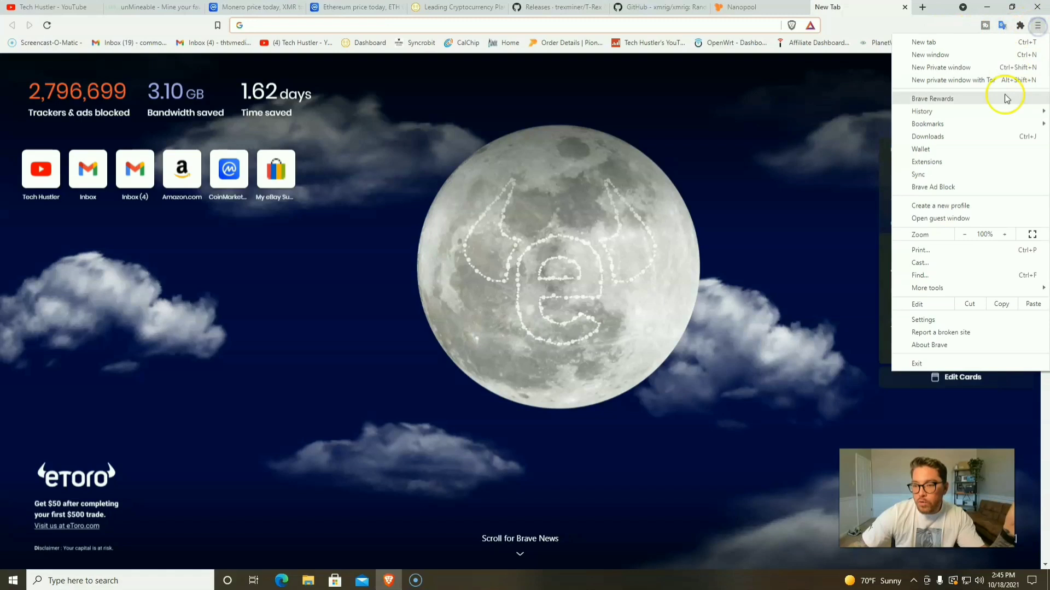
{"action": "left_click", "coordinate": [934, 320]}
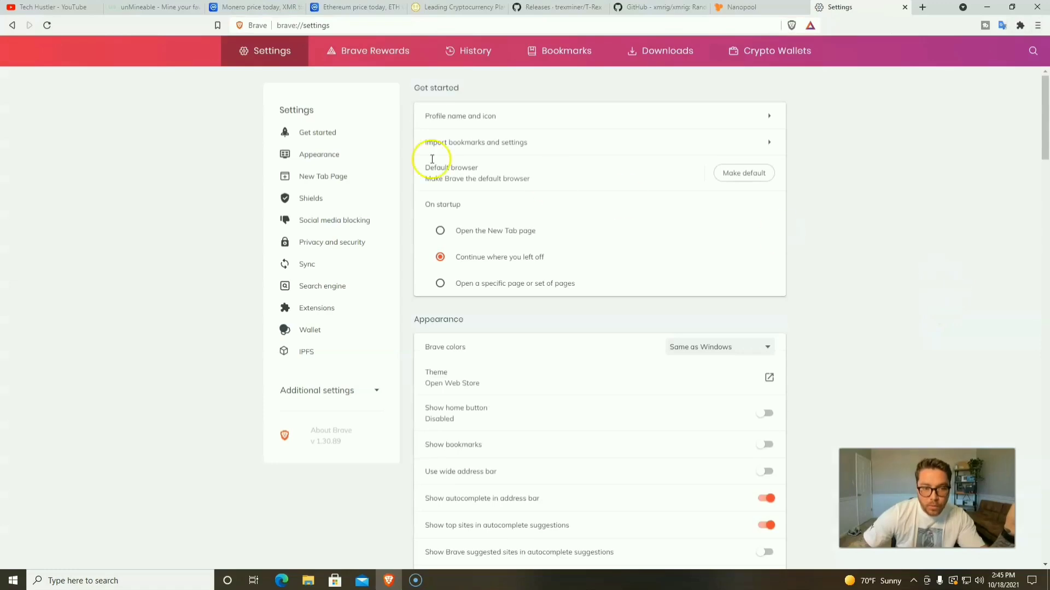
Under Privacy and security > Security, set Safe Browsing to No protection and confirm
{"action": "left_click", "coordinate": [329, 249]}
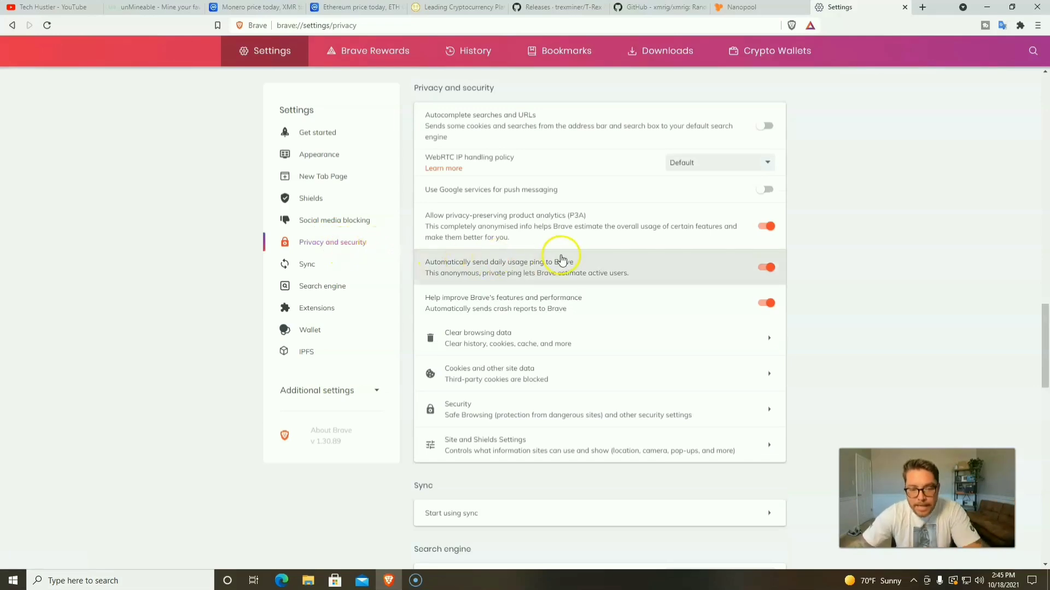
{"action": "scroll", "coordinate": [561, 257], "scroll_direction": "down", "scroll_amount": 1}
{"action": "scroll", "coordinate": [560, 258], "scroll_direction": "down", "scroll_amount": 6}
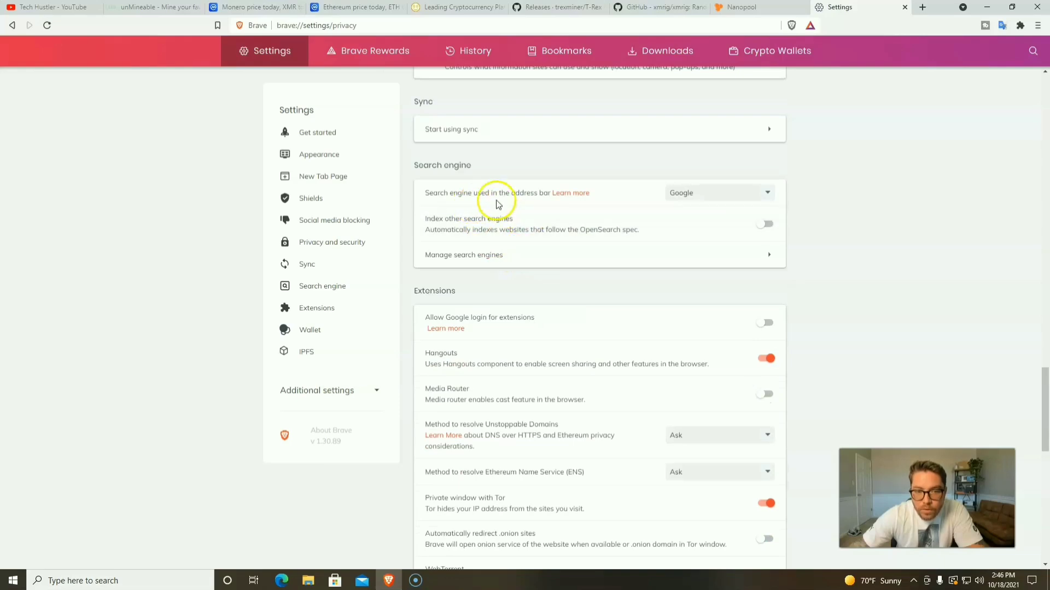
{"action": "scroll", "coordinate": [850, 227], "scroll_direction": "up", "scroll_amount": 3}
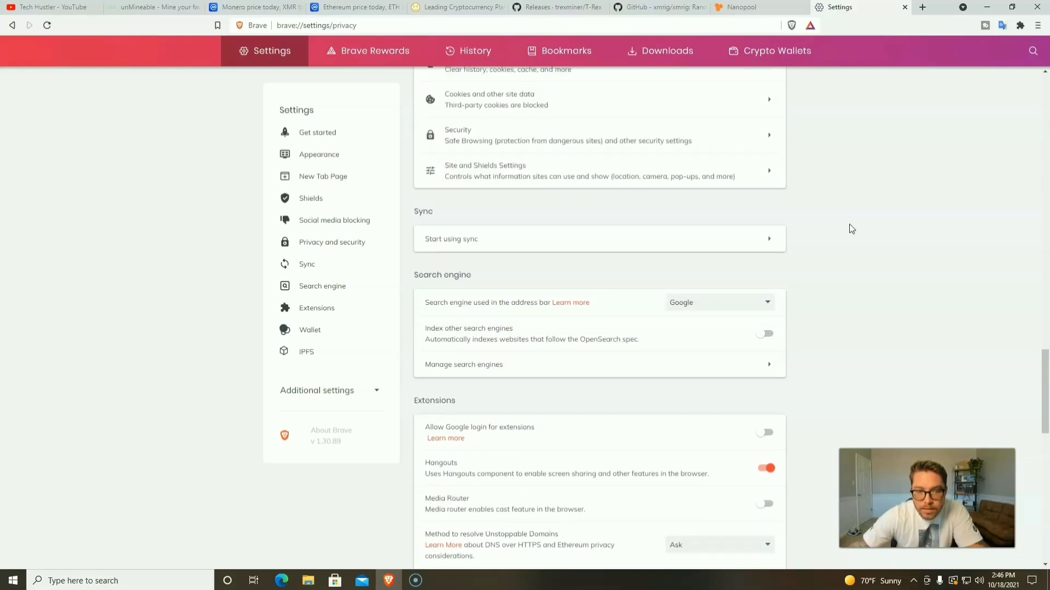
{"action": "left_click", "coordinate": [549, 187]}
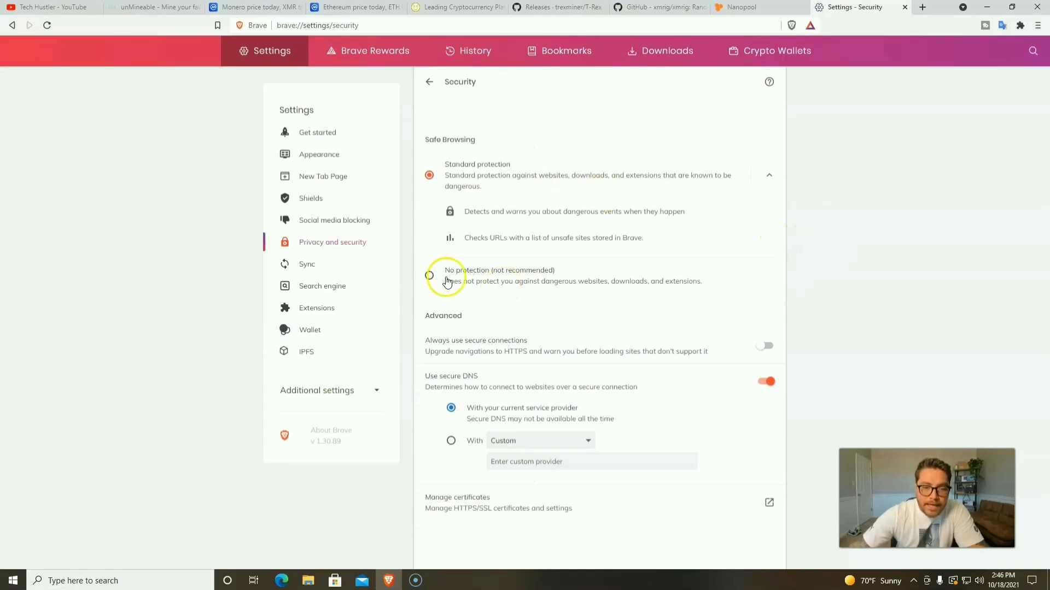
{"action": "left_click", "coordinate": [430, 277]}
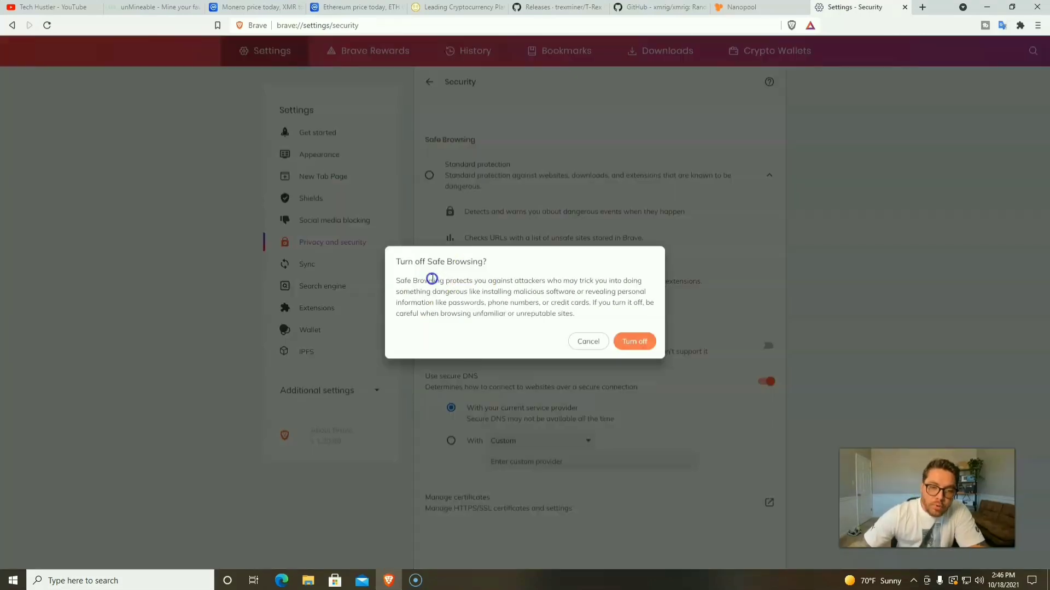
{"action": "left_click", "coordinate": [638, 345]}
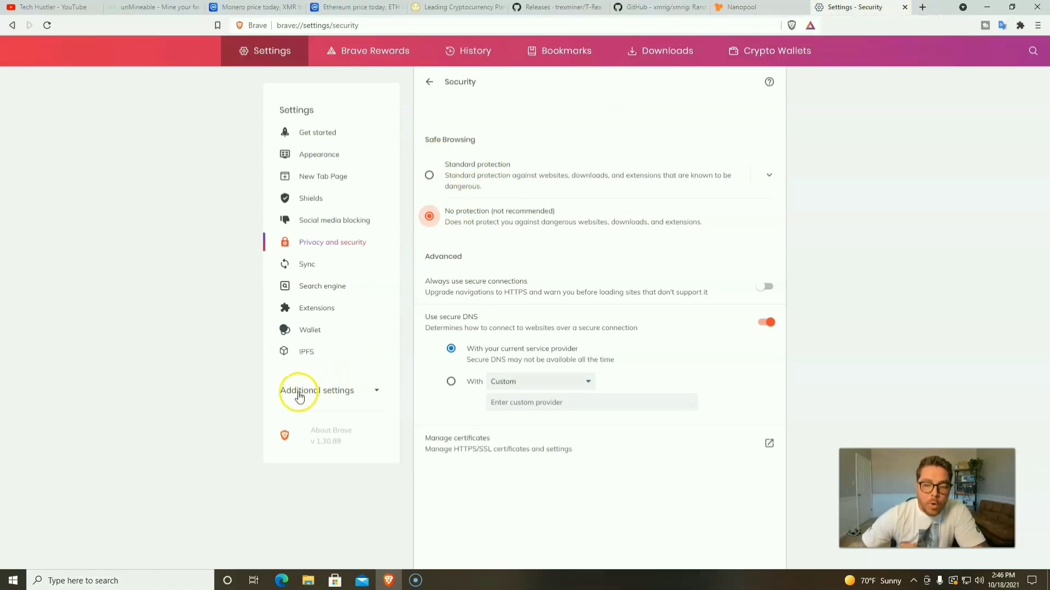
Reopen Windows Security and go to the Virus & threat protection settings page
{"action": "left_click", "coordinate": [67, 578]}
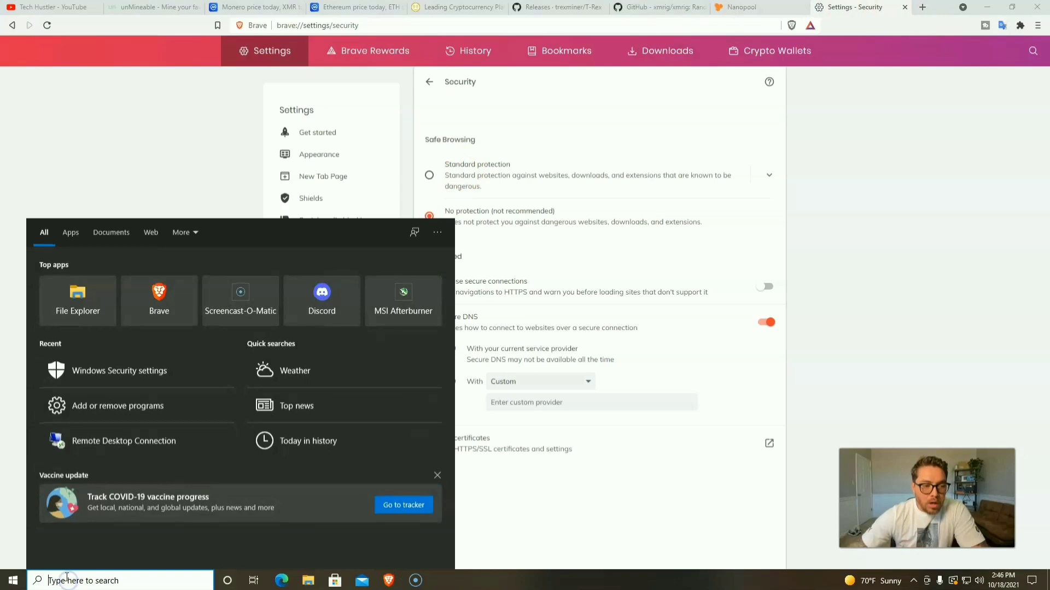
{"action": "left_click", "coordinate": [150, 378]}
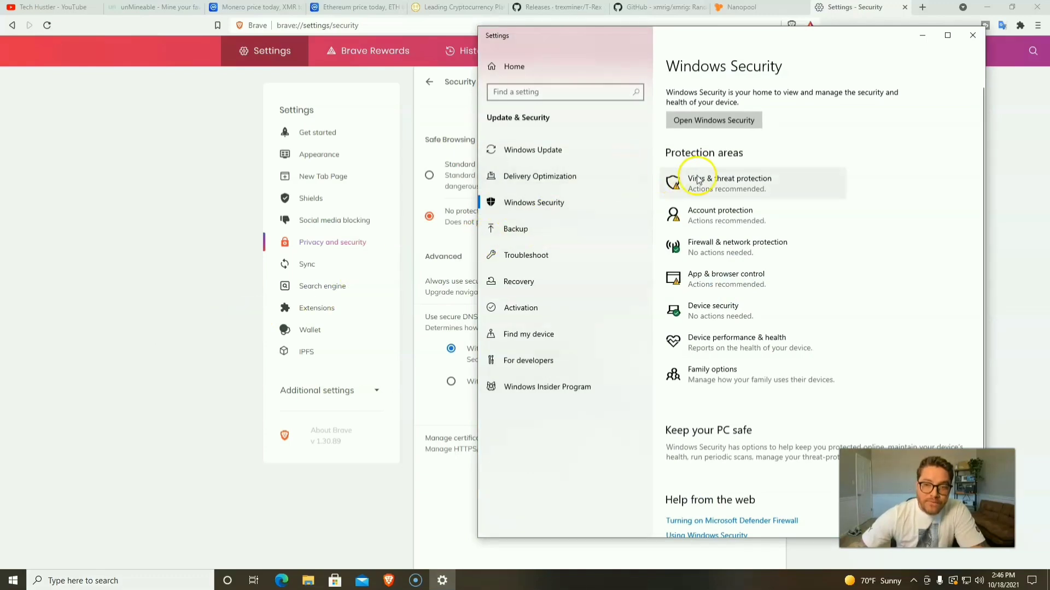
{"action": "left_click", "coordinate": [715, 182]}
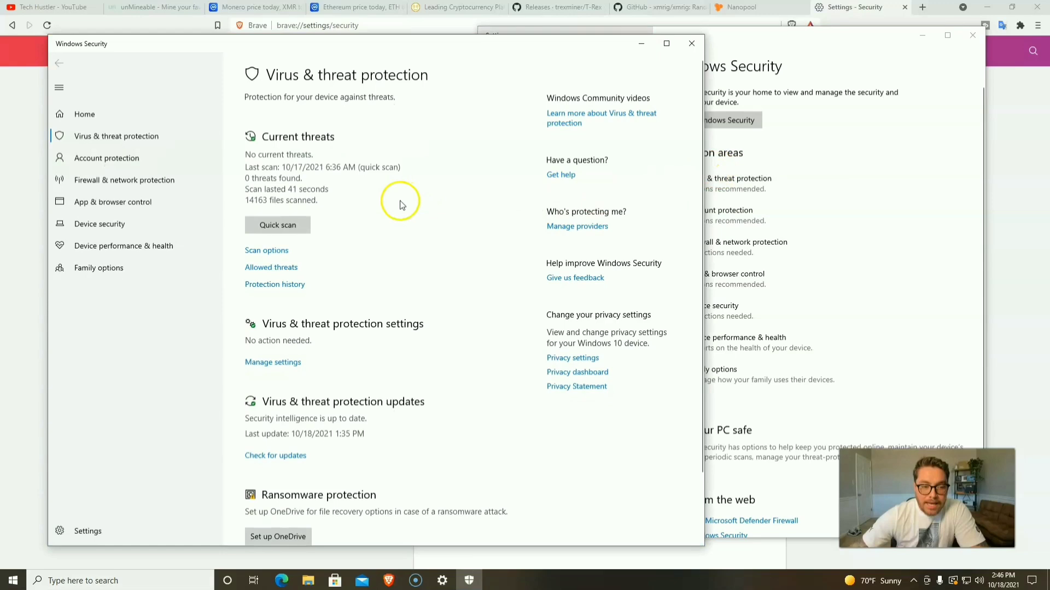
{"action": "left_click", "coordinate": [265, 364]}
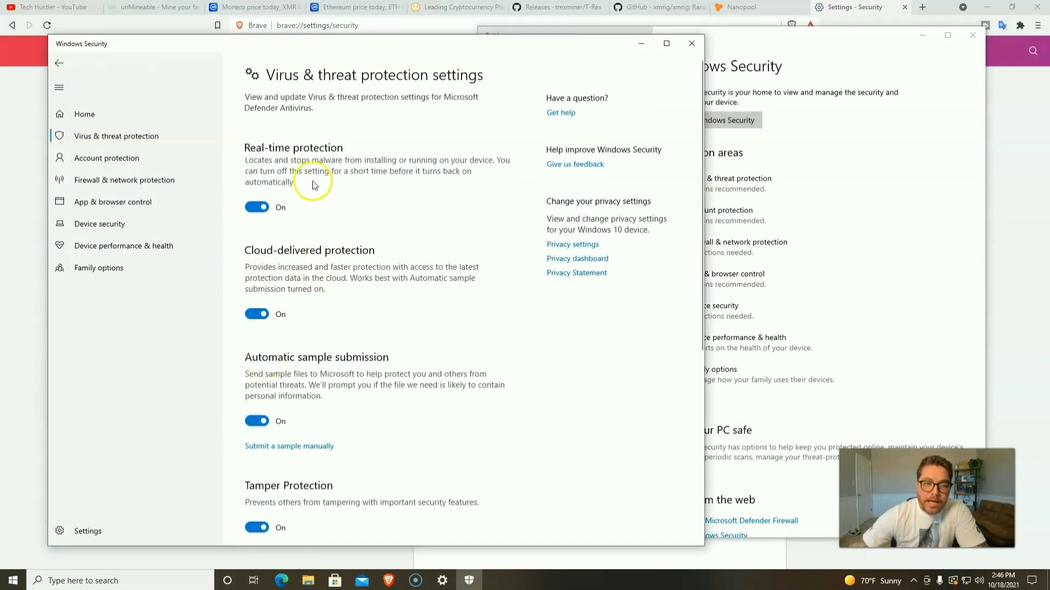
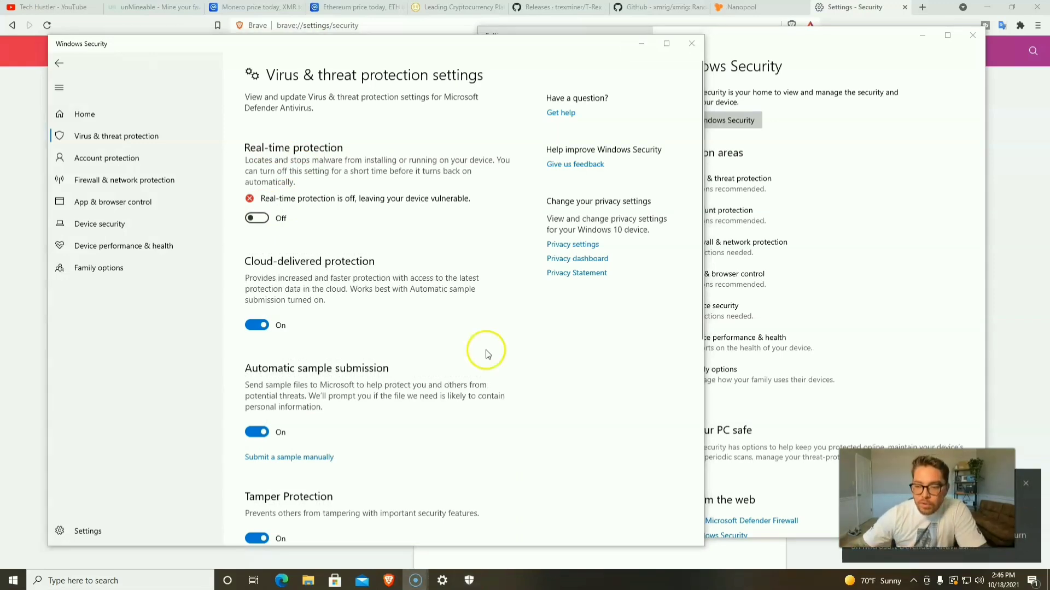
Dismiss the notification toast and minimise the Windows Security and Settings windows to show Brave
{"action": "left_click", "coordinate": [1025, 484]}
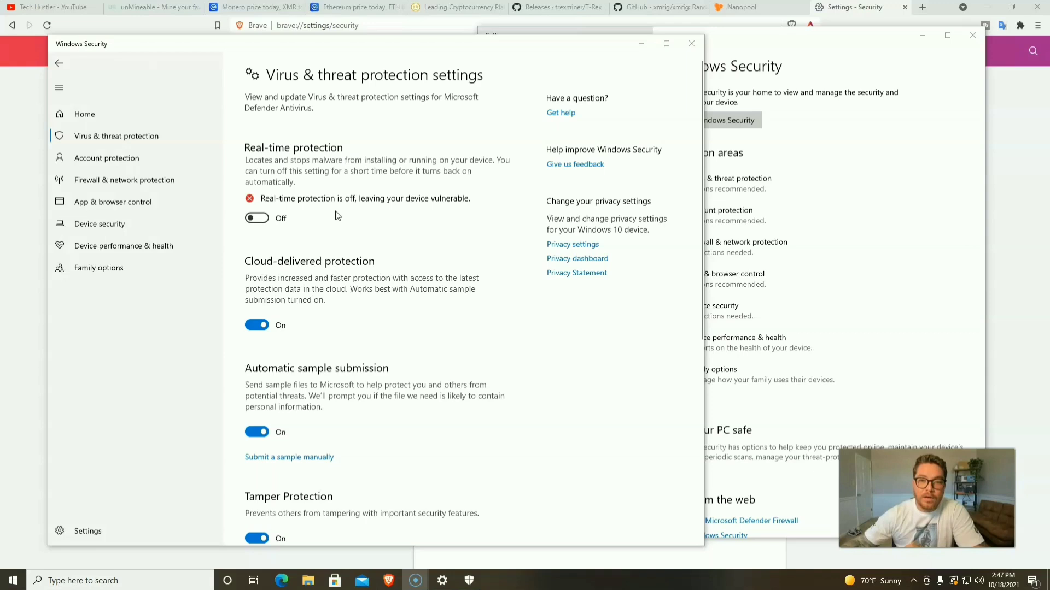
{"action": "left_click", "coordinate": [640, 42]}
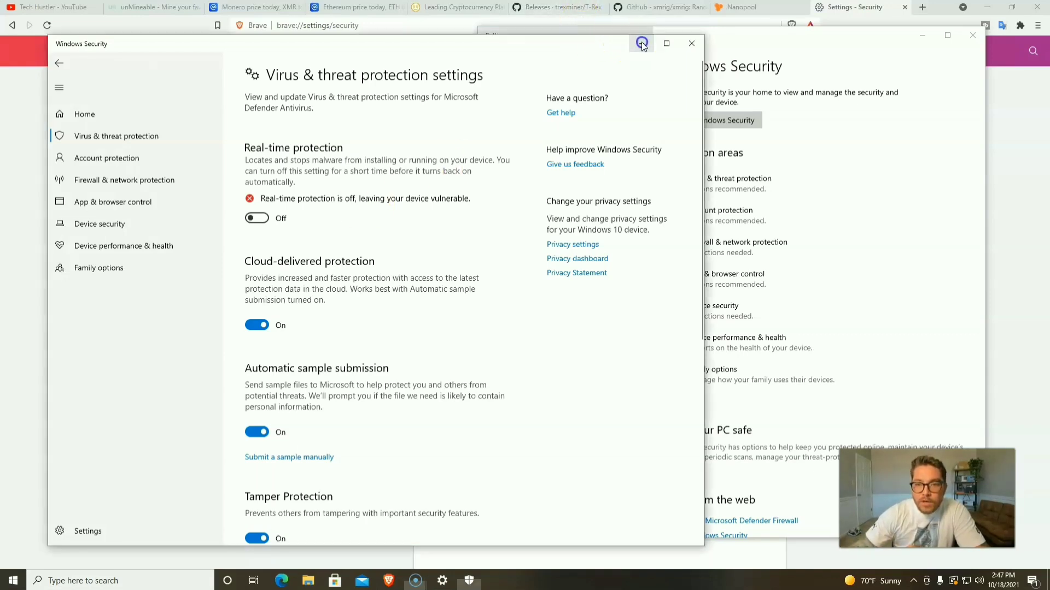
{"action": "left_click", "coordinate": [922, 36]}
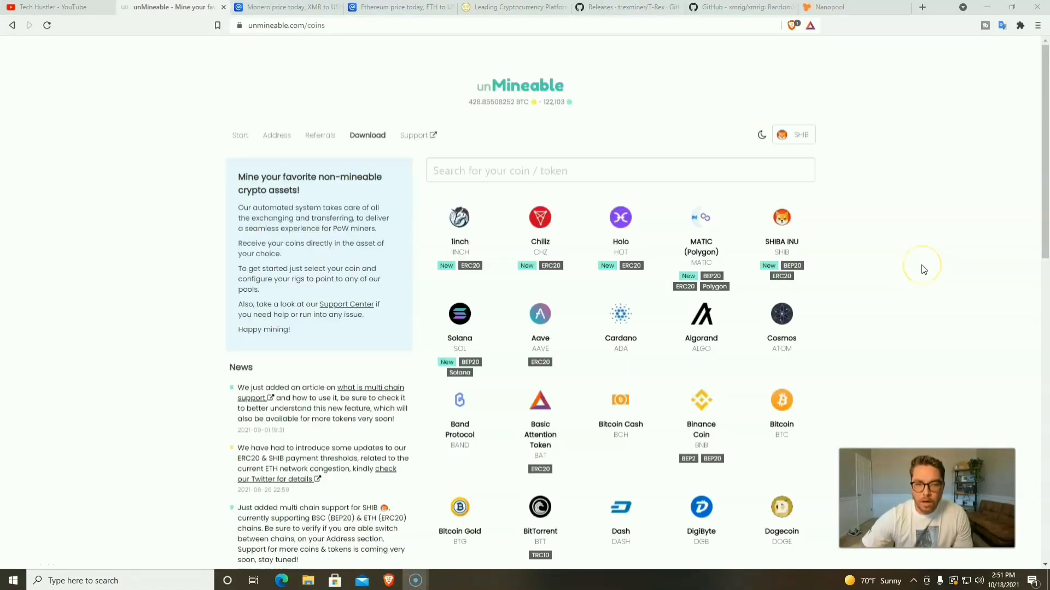
Open the SHIBA INU page from the unMineable coin list
{"action": "scroll", "coordinate": [928, 292], "scroll_direction": "down", "scroll_amount": 12}
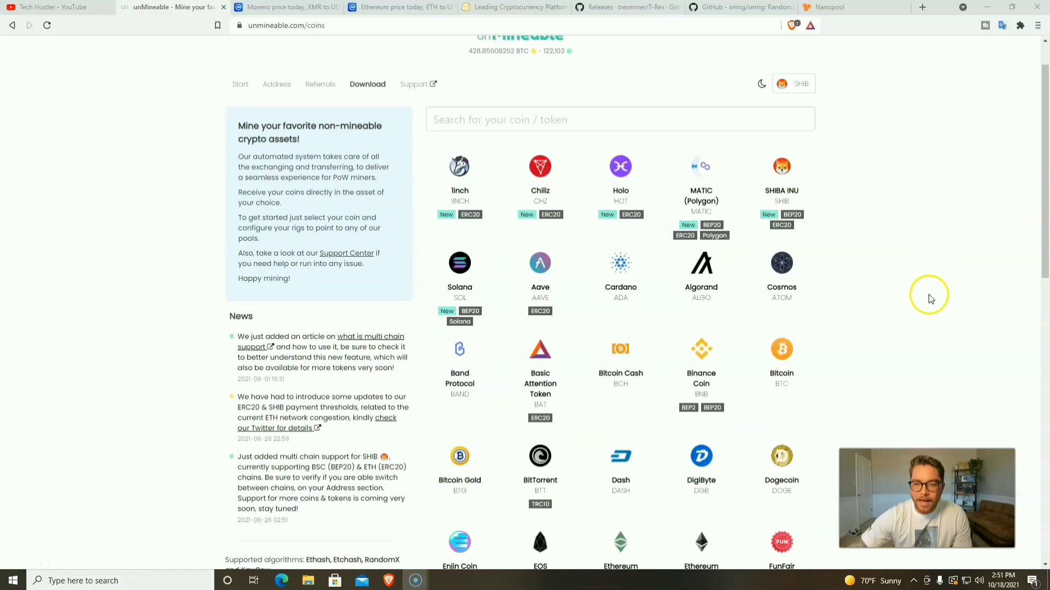
{"action": "scroll", "coordinate": [928, 282], "scroll_direction": "up", "scroll_amount": 12}
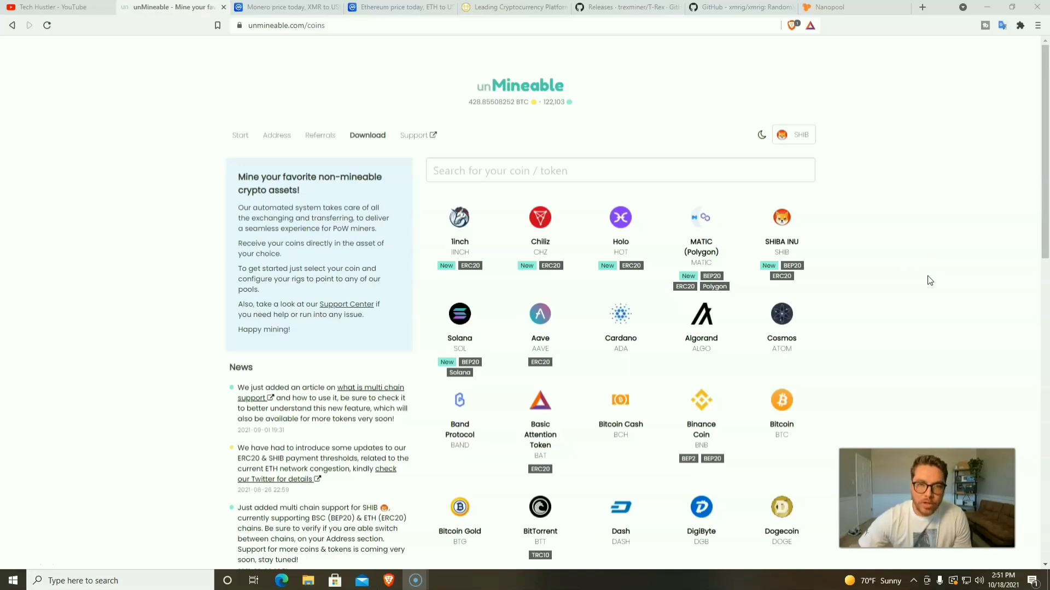
{"action": "left_click", "coordinate": [780, 219]}
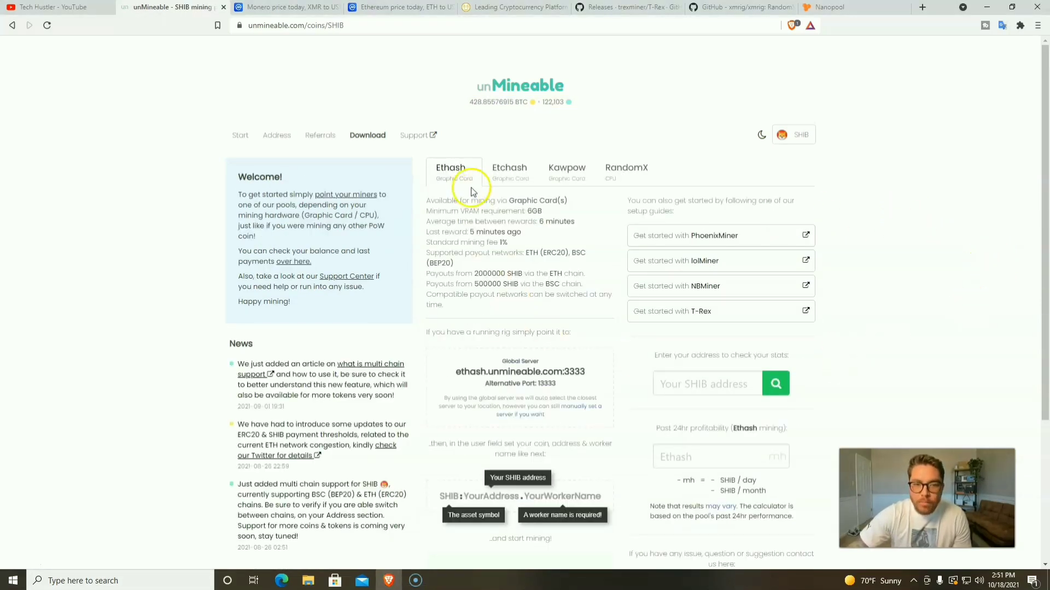
Compare SHIB's Etchash, Ethash, Kawpow and RandomX mining details, then go to the Download page
{"action": "left_click", "coordinate": [509, 170]}
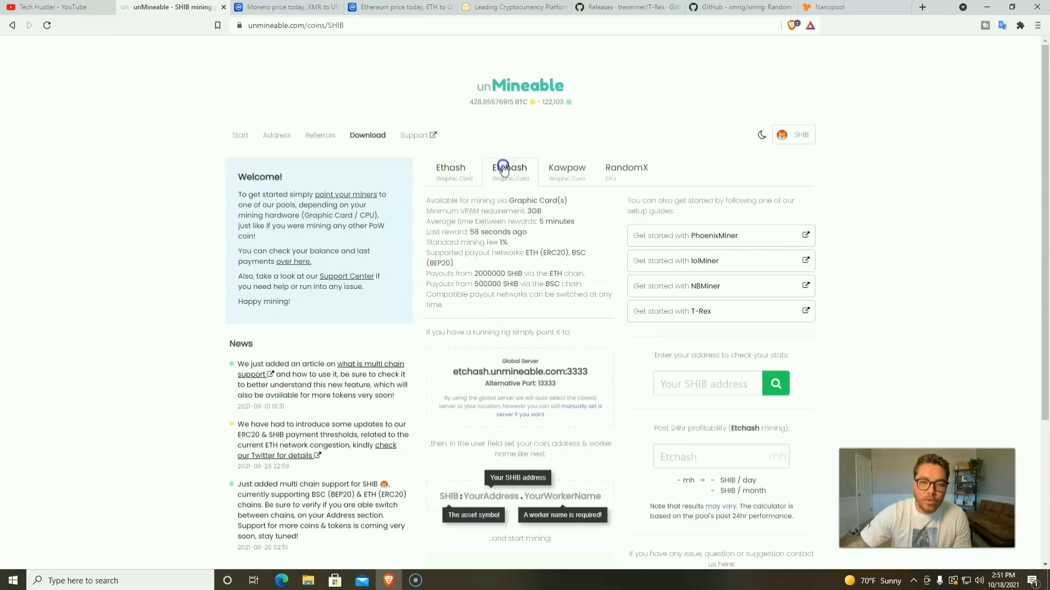
{"action": "left_click", "coordinate": [564, 171]}
{"action": "left_click", "coordinate": [522, 174]}
{"action": "left_click", "coordinate": [457, 170]}
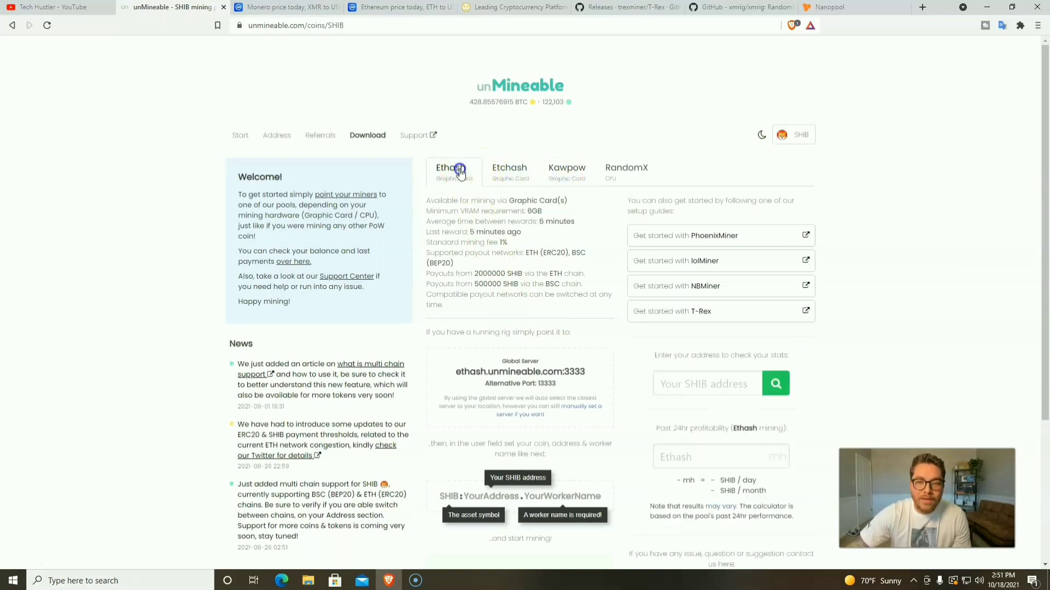
{"action": "left_click", "coordinate": [625, 167]}
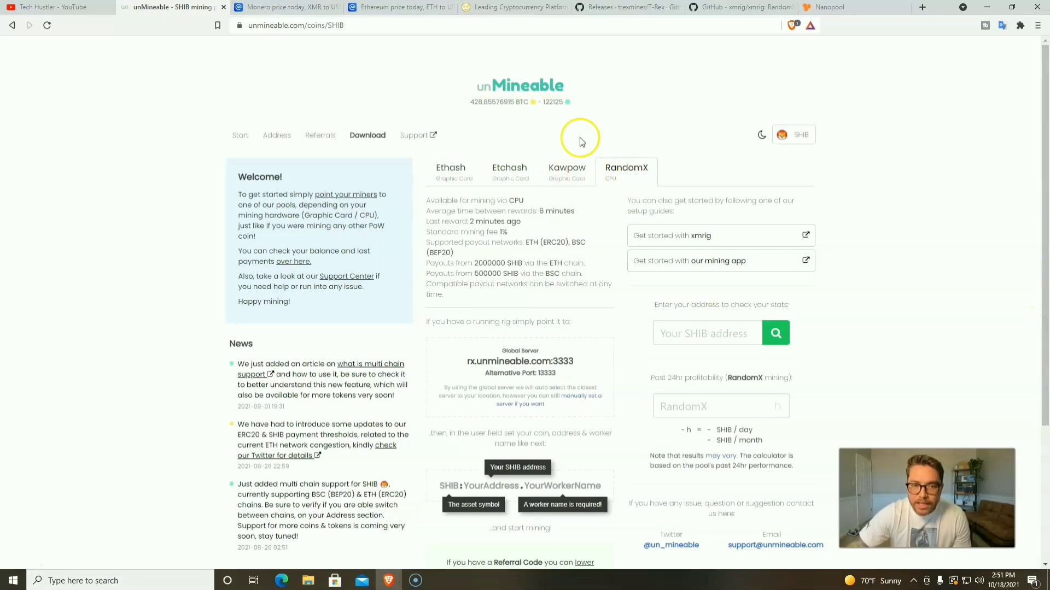
{"action": "left_click", "coordinate": [360, 136]}
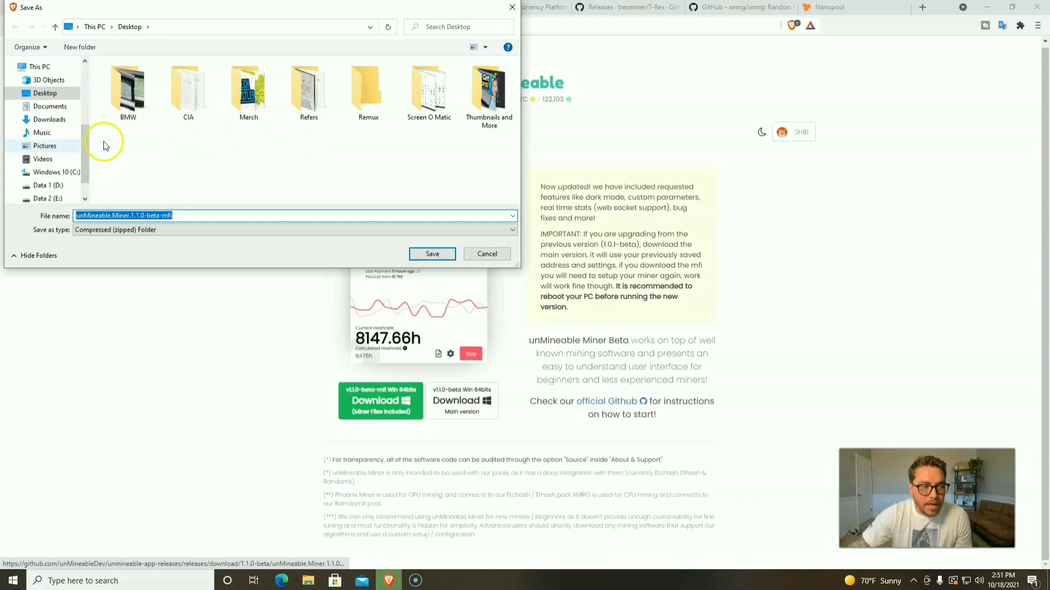
Save the unMineable Miner mfi zip into the Downloads\unmine folder
{"action": "scroll", "coordinate": [67, 144], "scroll_direction": "down", "scroll_amount": 1}
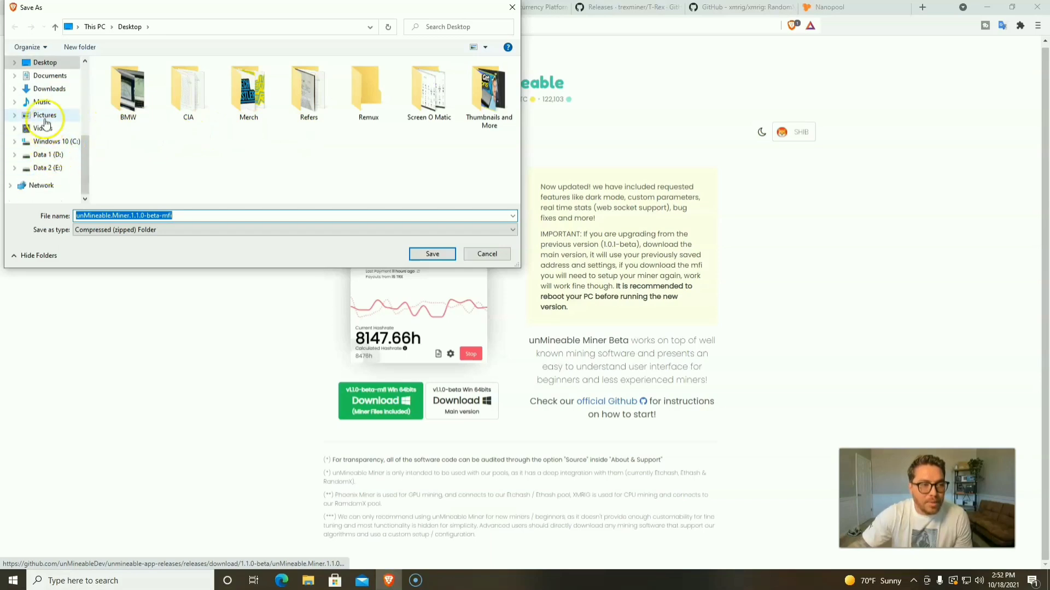
{"action": "left_click", "coordinate": [57, 90]}
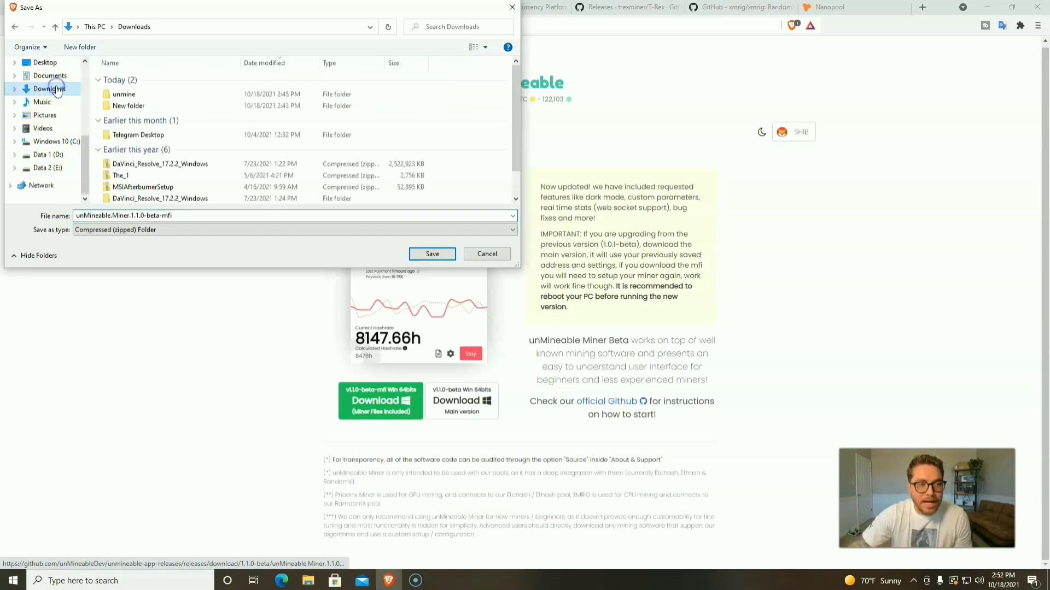
{"action": "double_click", "coordinate": [119, 95]}
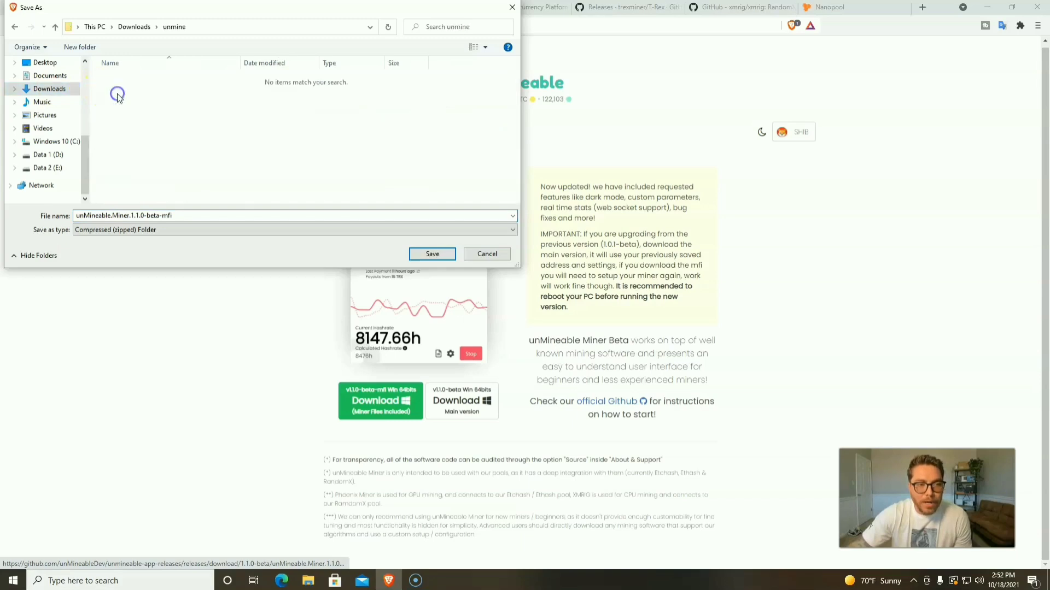
{"action": "left_click", "coordinate": [429, 254]}
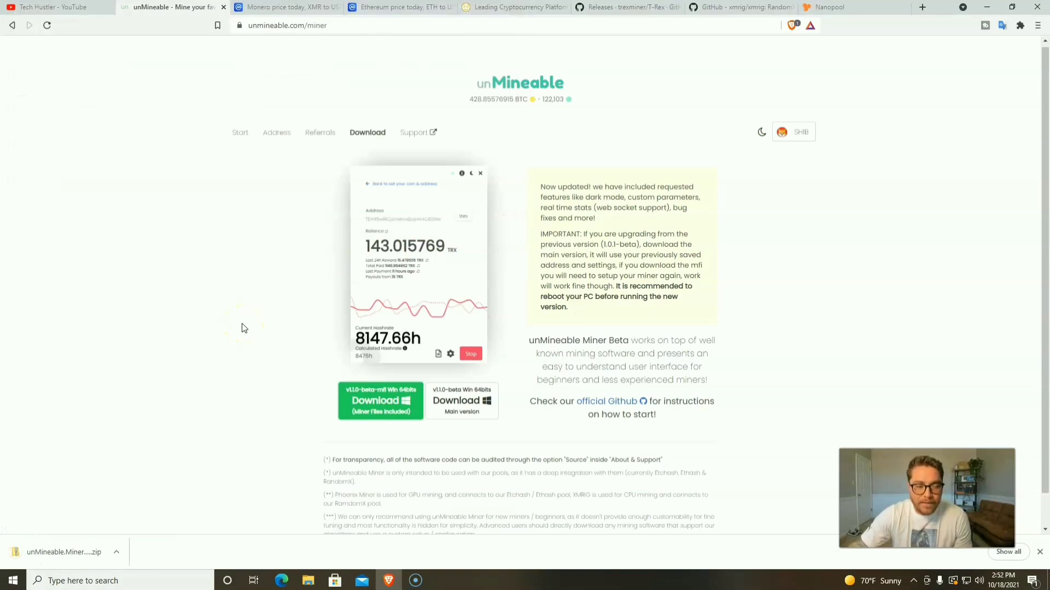
Extract the unMineable Miner 1.1.0-beta-mfi zip into its own folder under Downloads\unmine
{"action": "left_click", "coordinate": [117, 551]}
{"action": "left_click", "coordinate": [137, 483]}
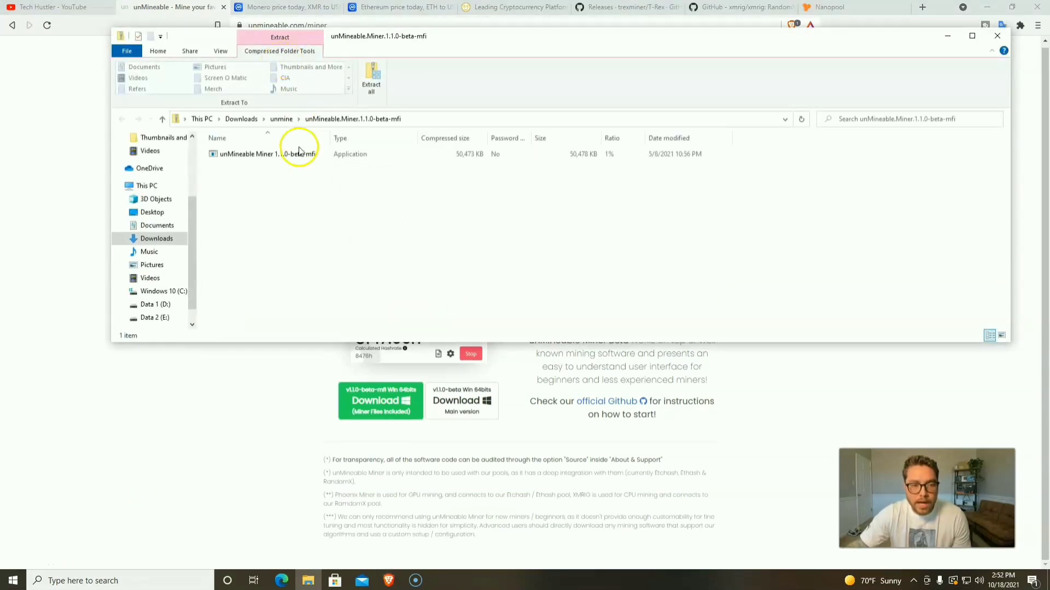
{"action": "left_click", "coordinate": [297, 156]}
{"action": "left_click", "coordinate": [371, 90]}
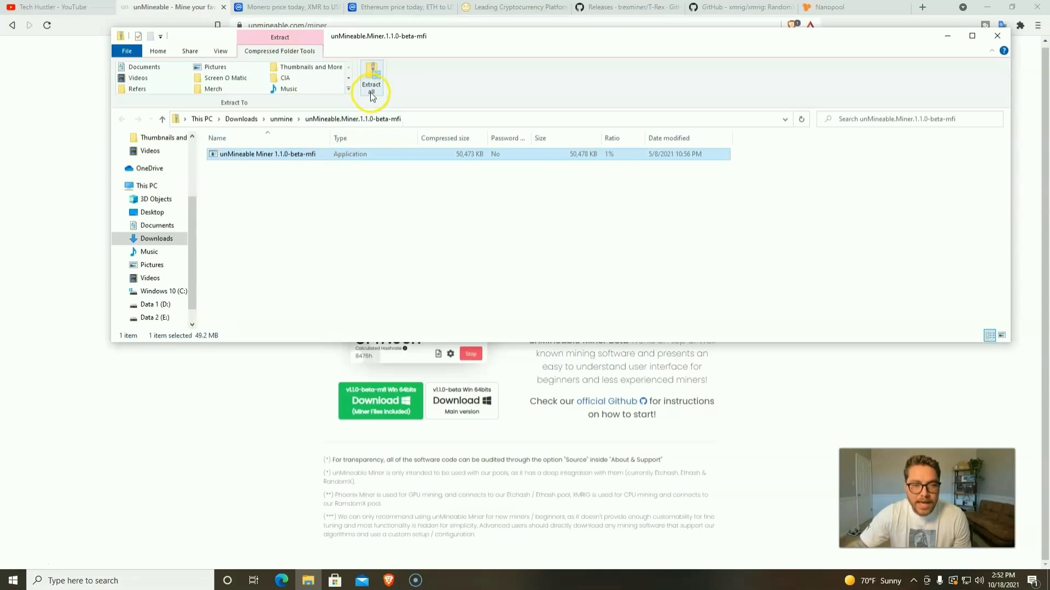
{"action": "left_click", "coordinate": [634, 395]}
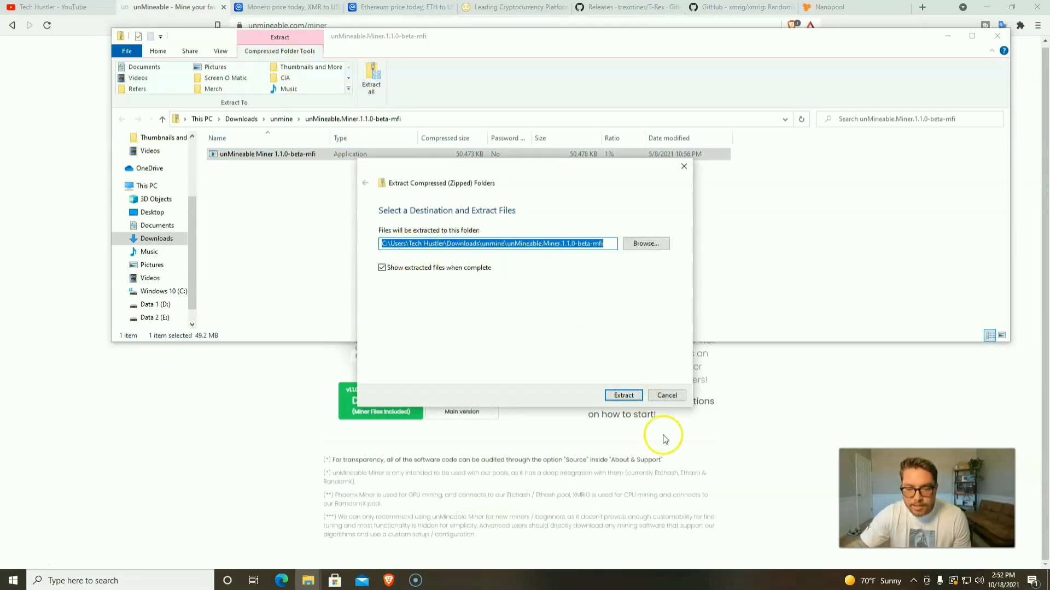
{"action": "left_click", "coordinate": [626, 395]}
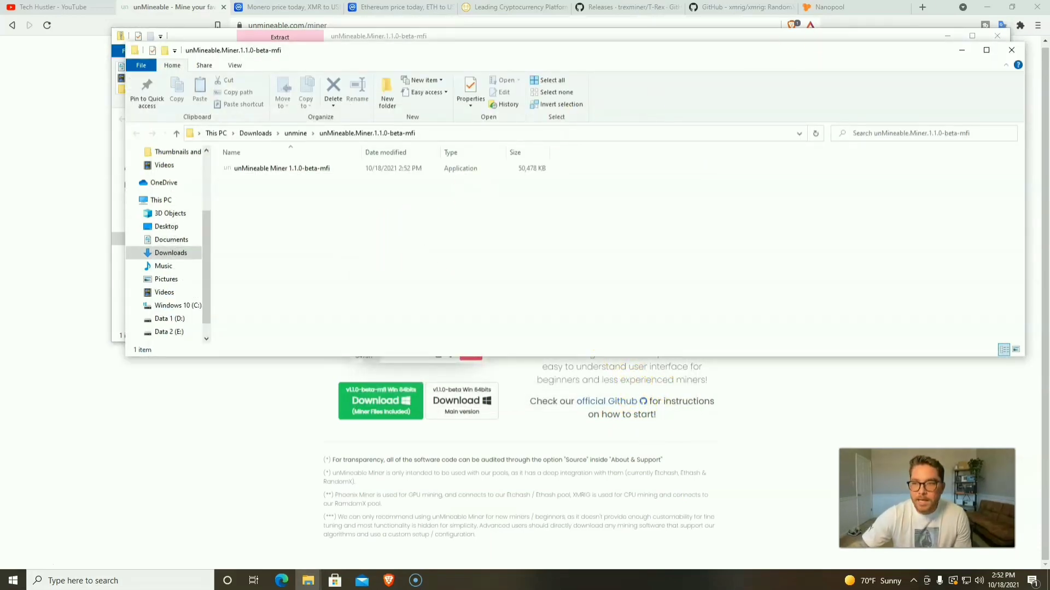
{"action": "left_click", "coordinate": [986, 8]}
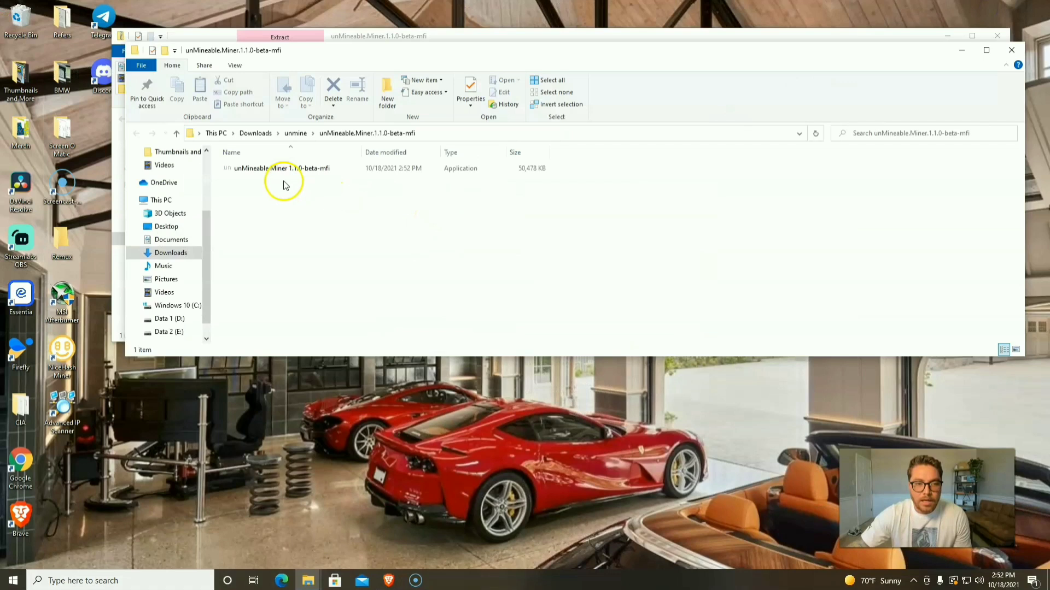
{"action": "left_click", "coordinate": [289, 170]}
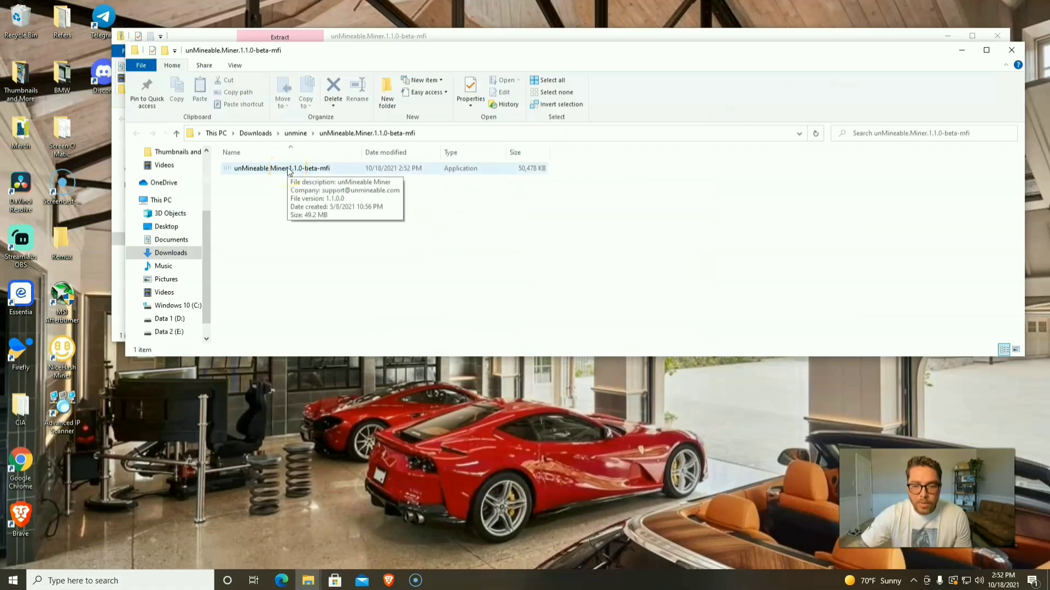
Launch the unMineable Miner app and minimise the extracted-folder and zip windows
{"action": "double_click", "coordinate": [288, 170]}
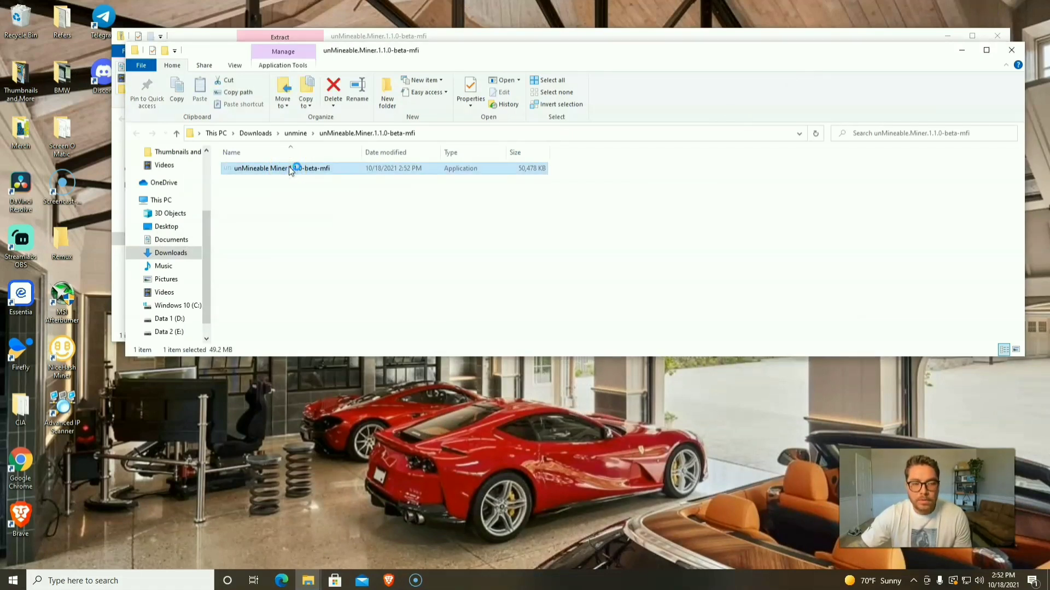
{"action": "left_click", "coordinate": [297, 163]}
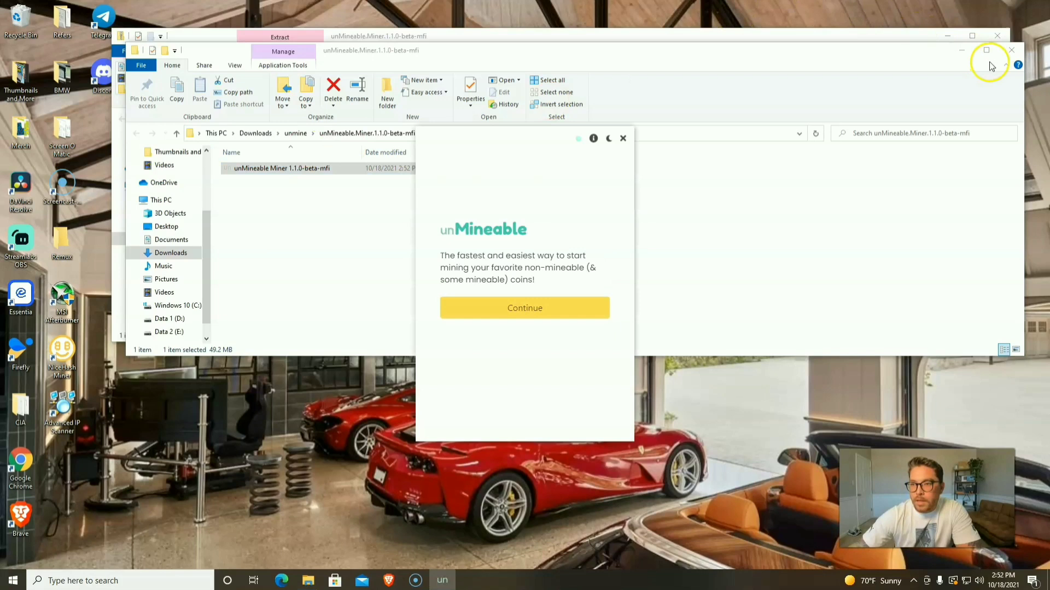
{"action": "left_click", "coordinate": [961, 52]}
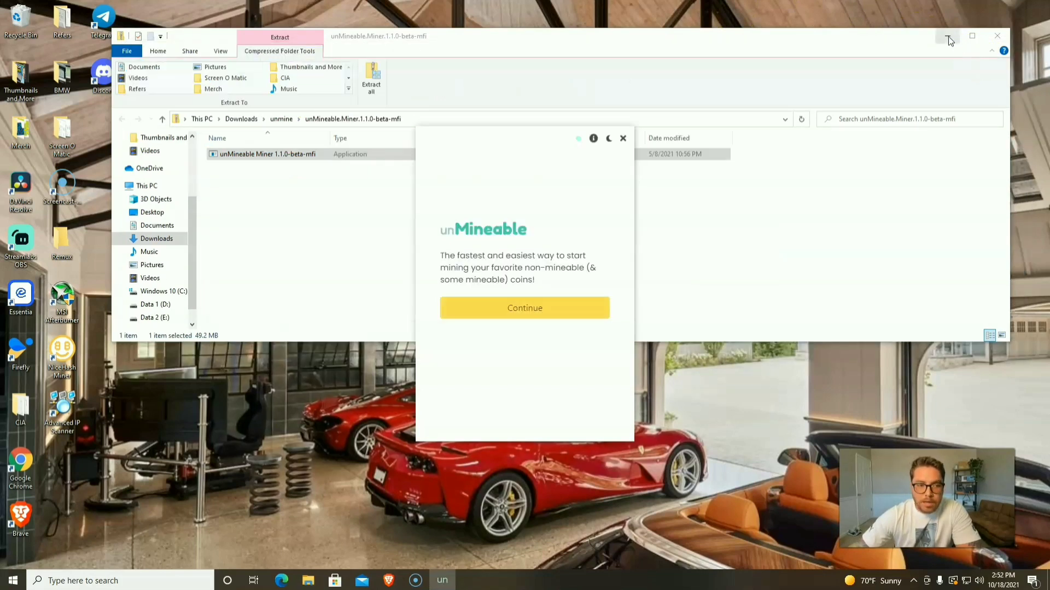
{"action": "left_click", "coordinate": [948, 37]}
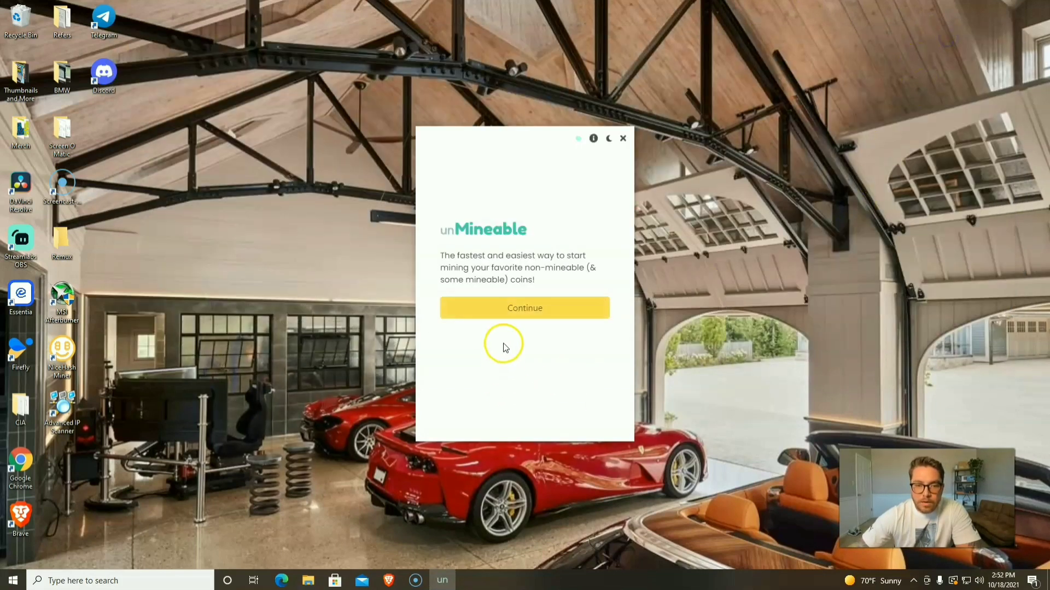
In the miner setup, choose CPU mining and select SHIBA INU as the coin
{"action": "left_click", "coordinate": [536, 314]}
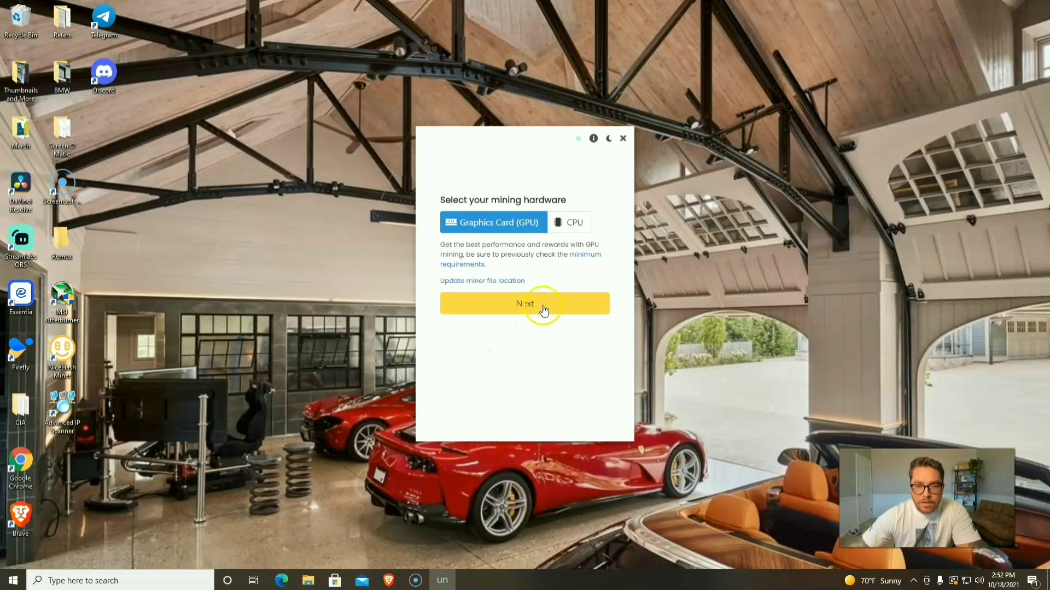
{"action": "left_click", "coordinate": [570, 225]}
{"action": "left_click", "coordinate": [541, 306]}
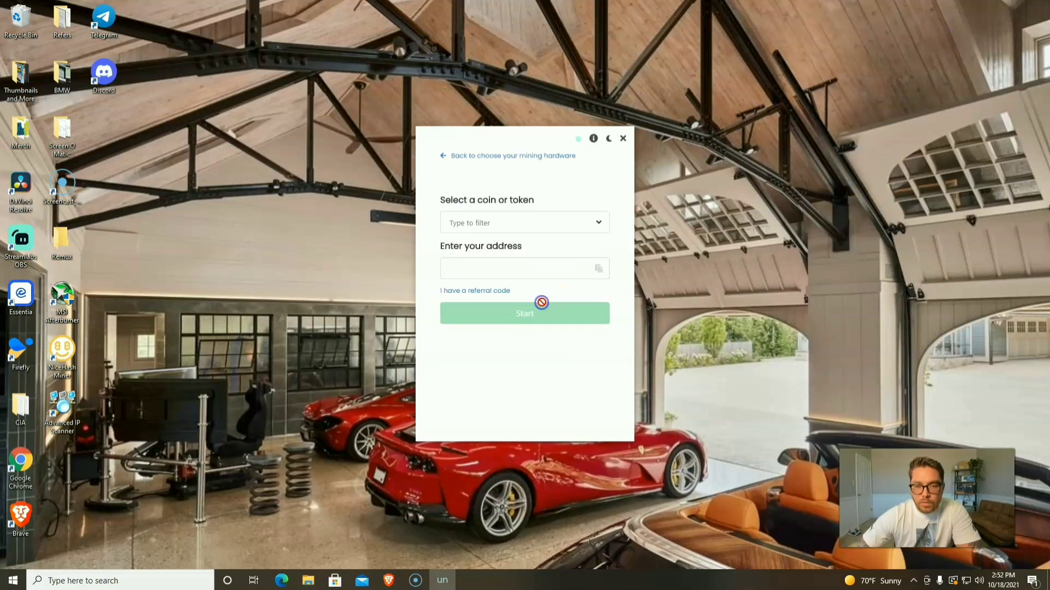
{"action": "left_click", "coordinate": [534, 224]}
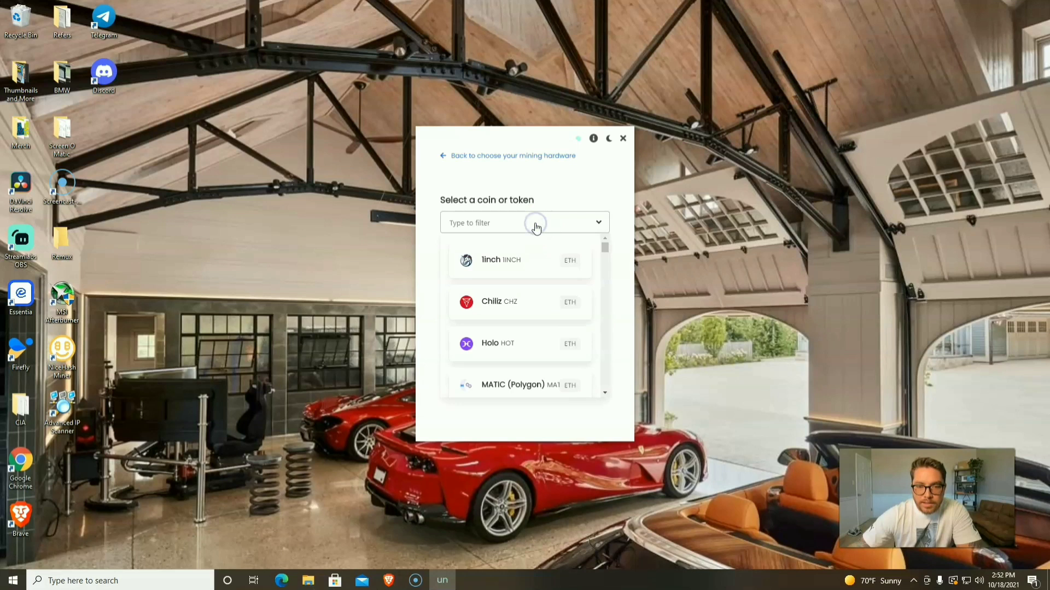
{"action": "type", "text": "shib"}
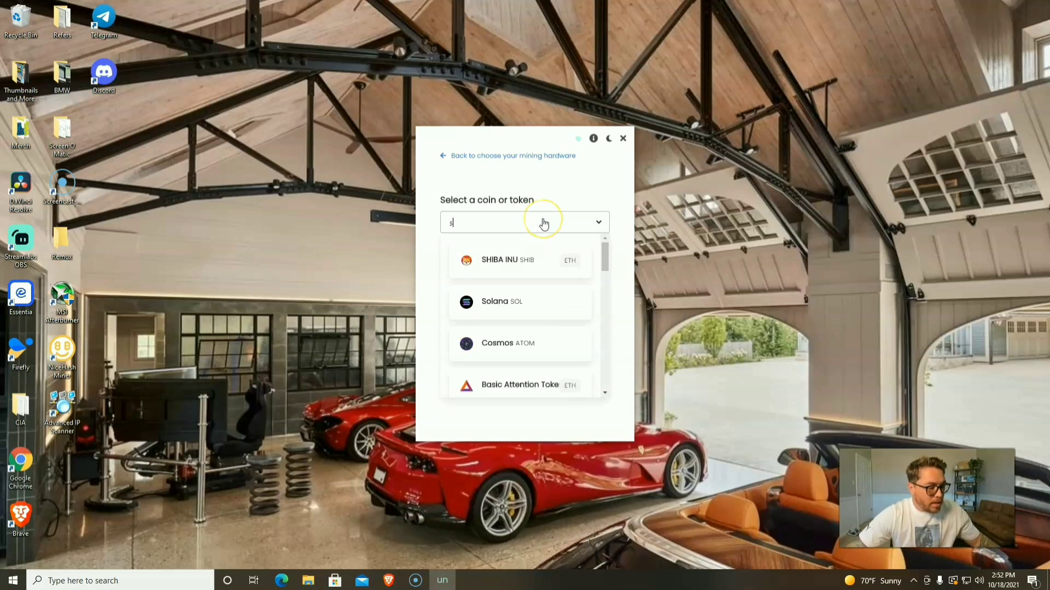
{"action": "left_click", "coordinate": [542, 260]}
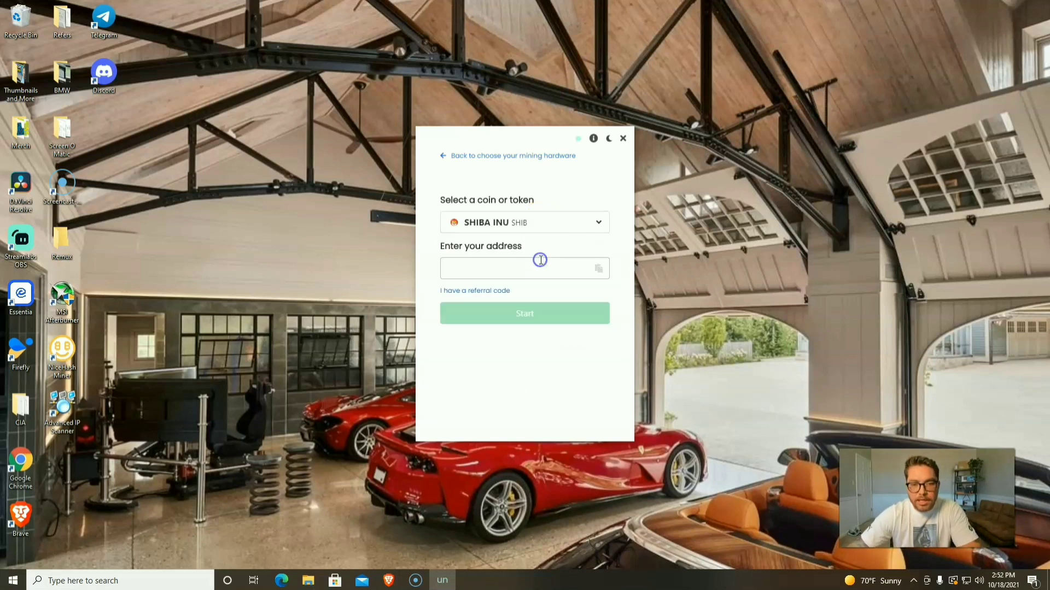
{"action": "left_click", "coordinate": [541, 261]}
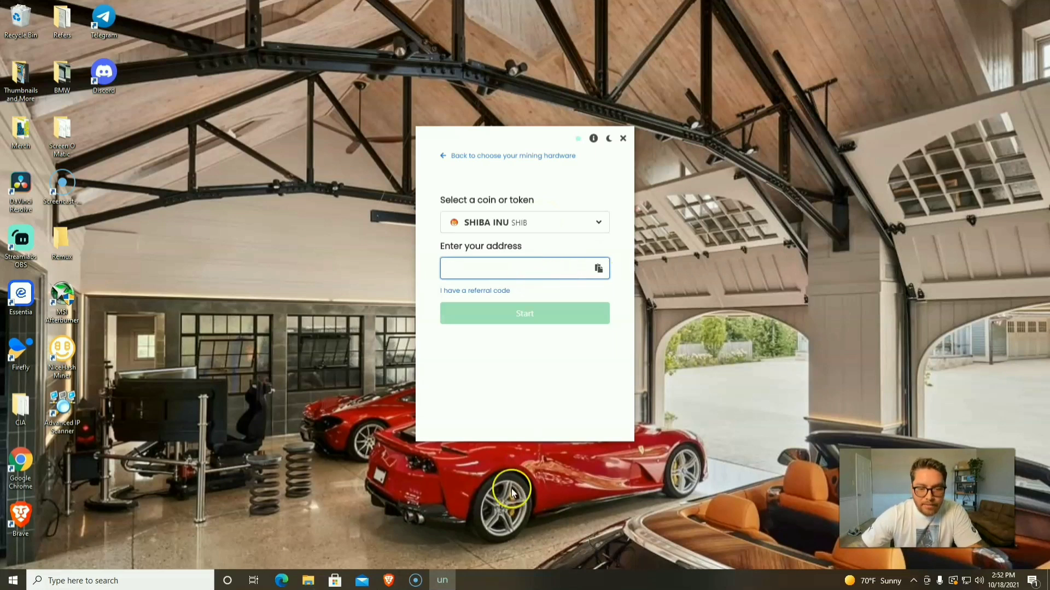
Paste the SHIB wallet address from the browser into the miner and start mining
{"action": "left_click", "coordinate": [389, 582]}
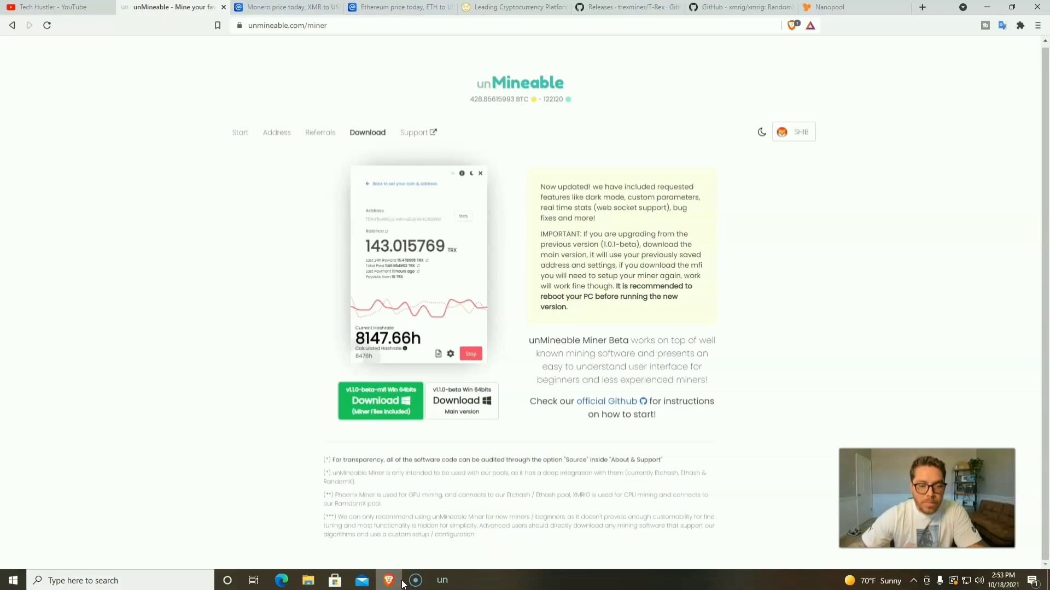
{"action": "left_click", "coordinate": [415, 582]}
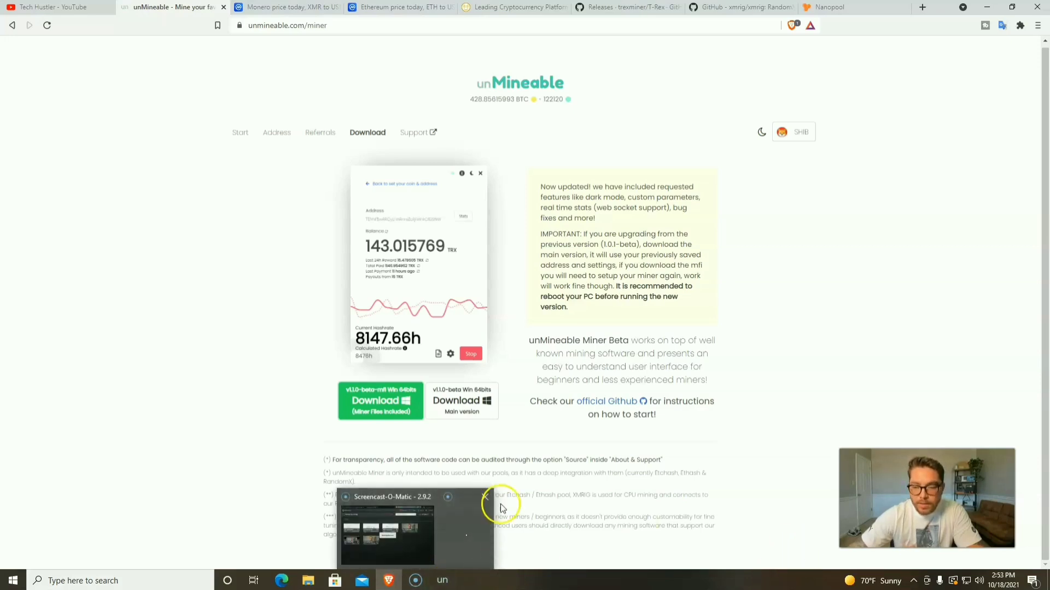
{"action": "left_click", "coordinate": [392, 533]}
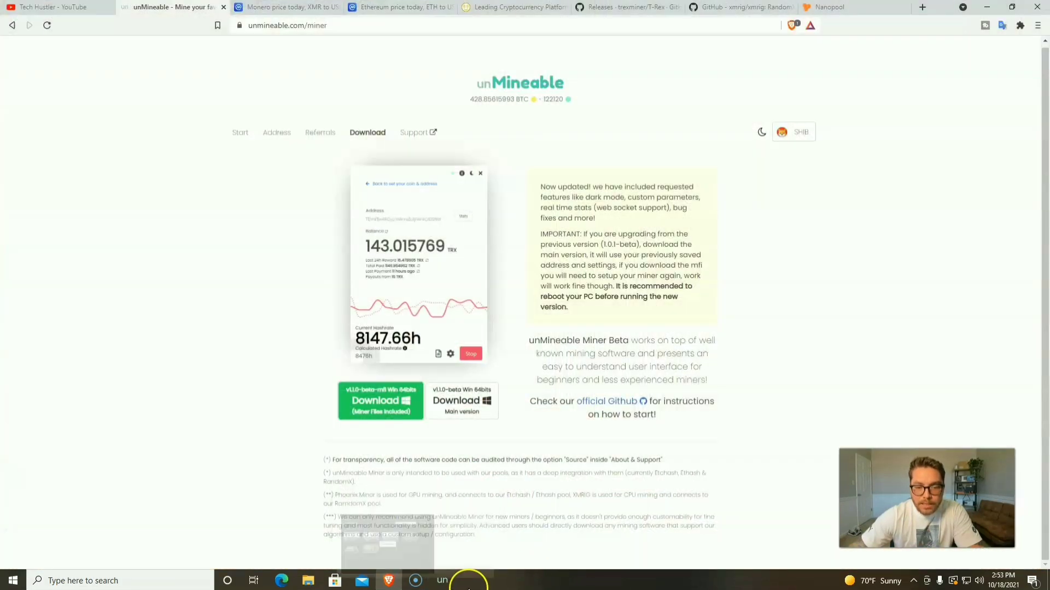
{"action": "left_click", "coordinate": [441, 582]}
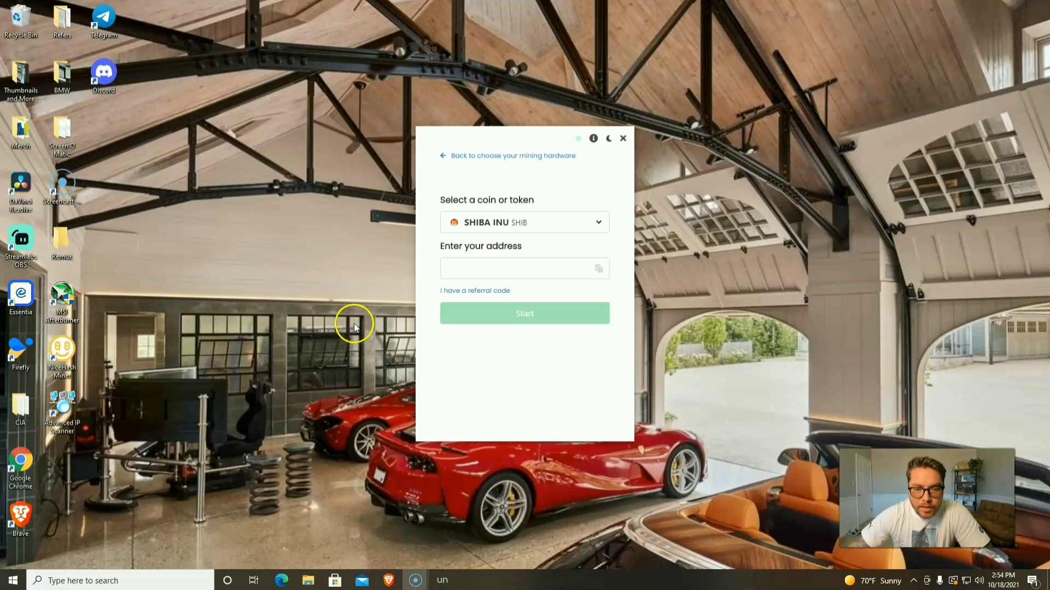
{"action": "left_click", "coordinate": [516, 268]}
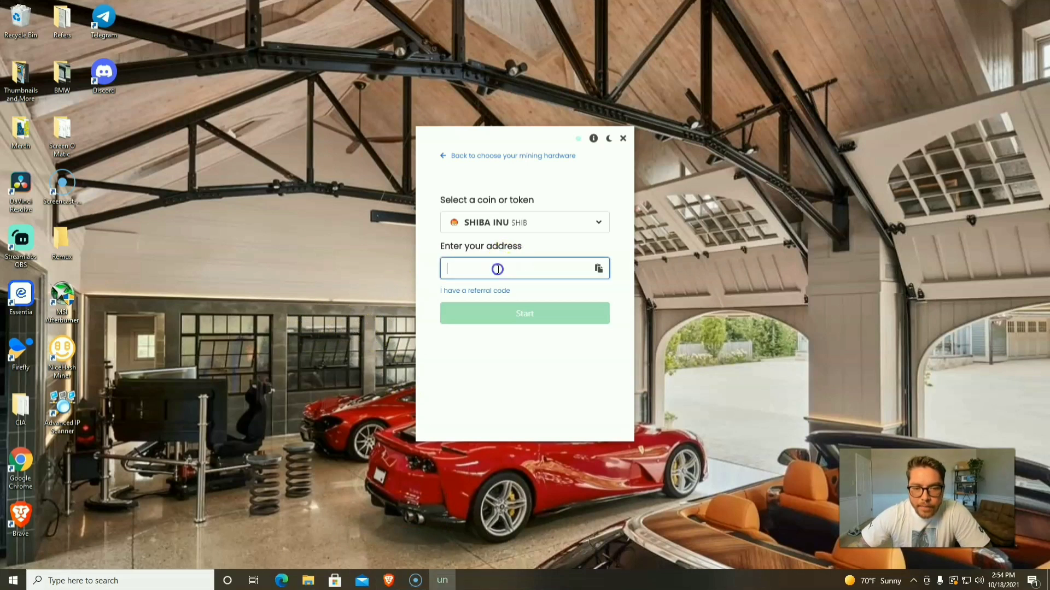
{"action": "left_click", "coordinate": [601, 269]}
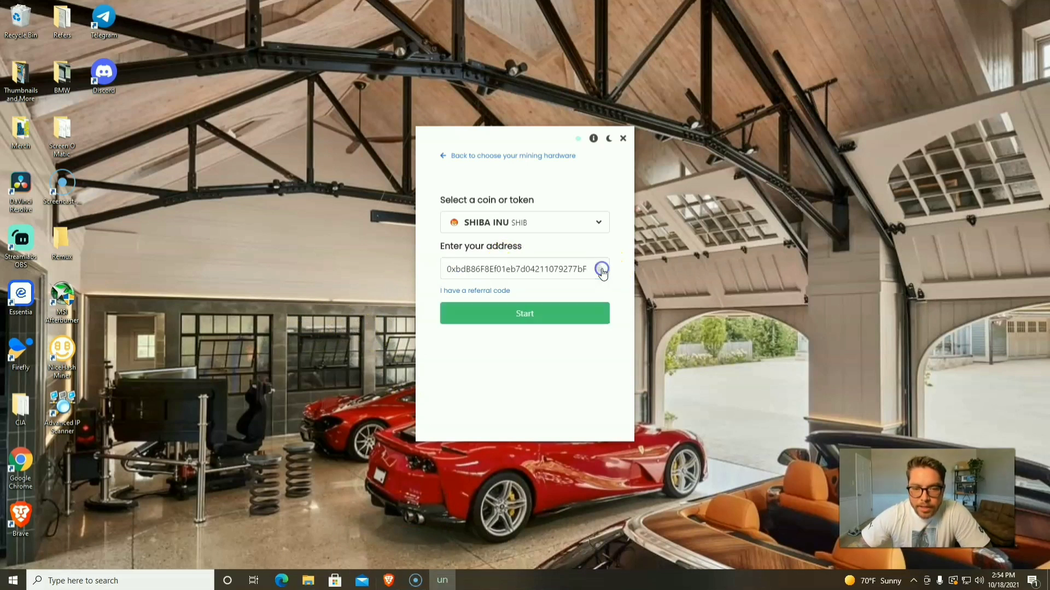
{"action": "left_click", "coordinate": [572, 312]}
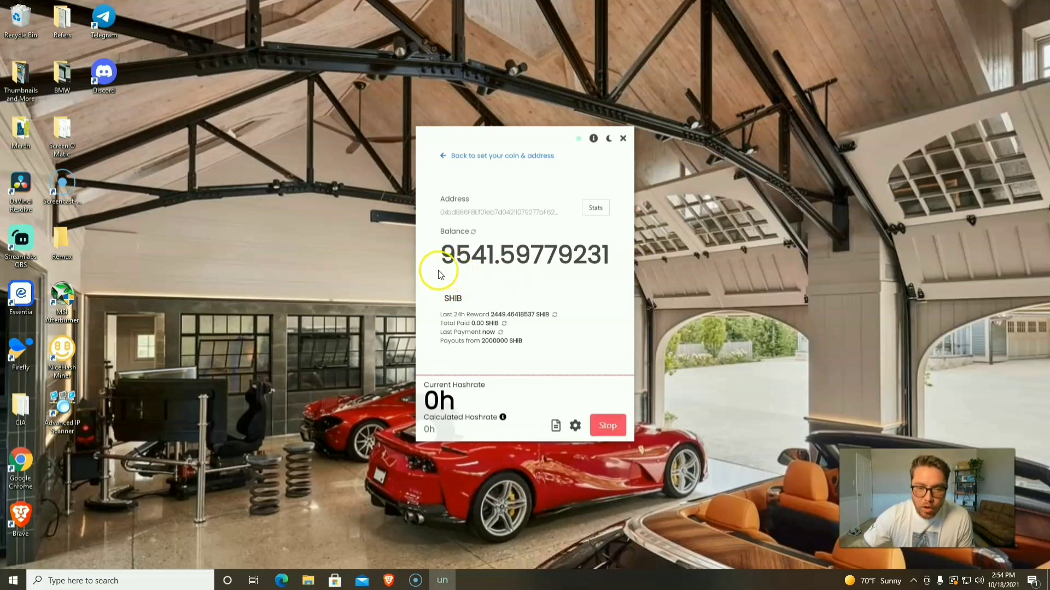
Wait on the miner's balance page while Current Hashrate climbs from 0h to 4583.99h
{"action": "left_click", "coordinate": [456, 271]}
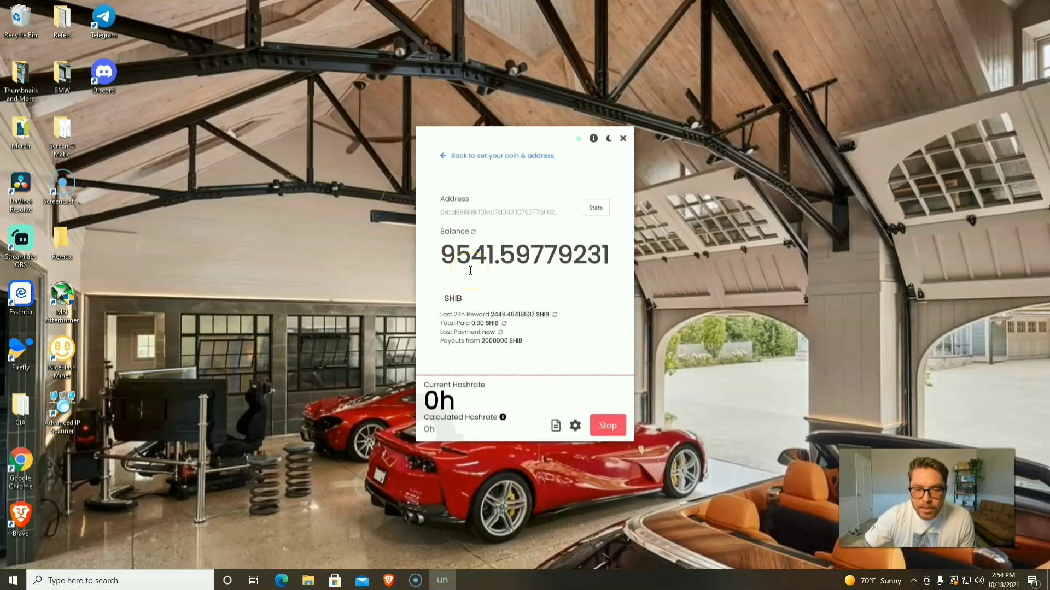
{"action": "left_click", "coordinate": [587, 379]}
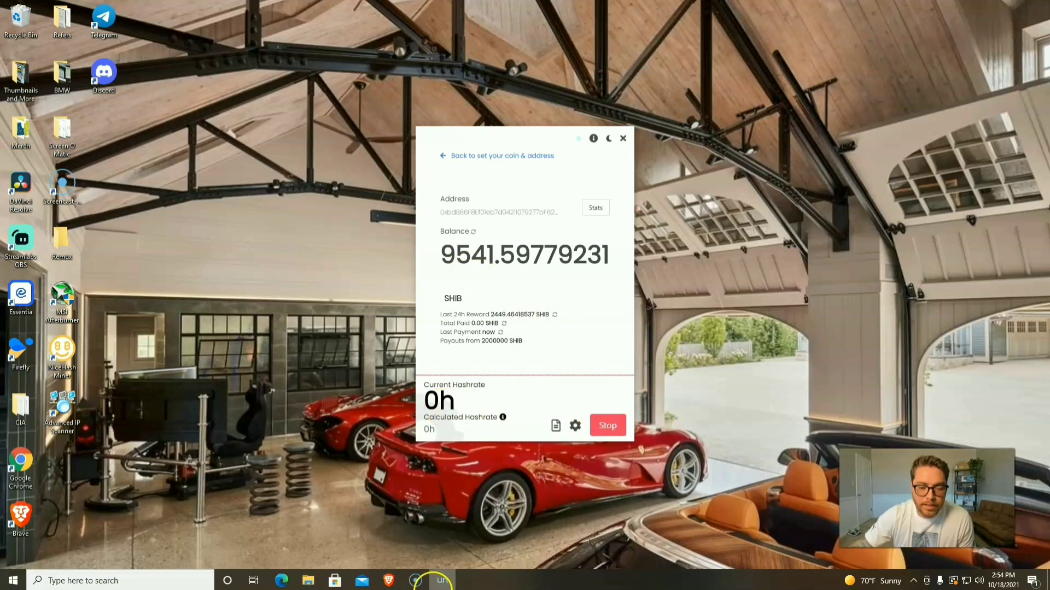
{"action": "mouse_move", "coordinate": [429, 586]}
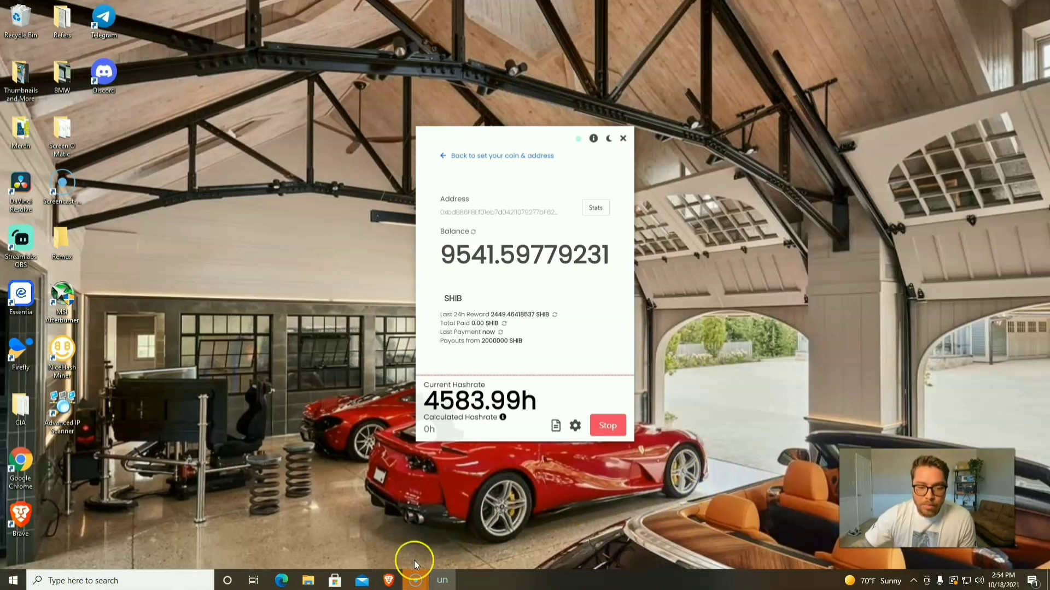
Set Brave's Safe Browsing from No protection back to Standard protection
{"action": "left_click", "coordinate": [390, 581]}
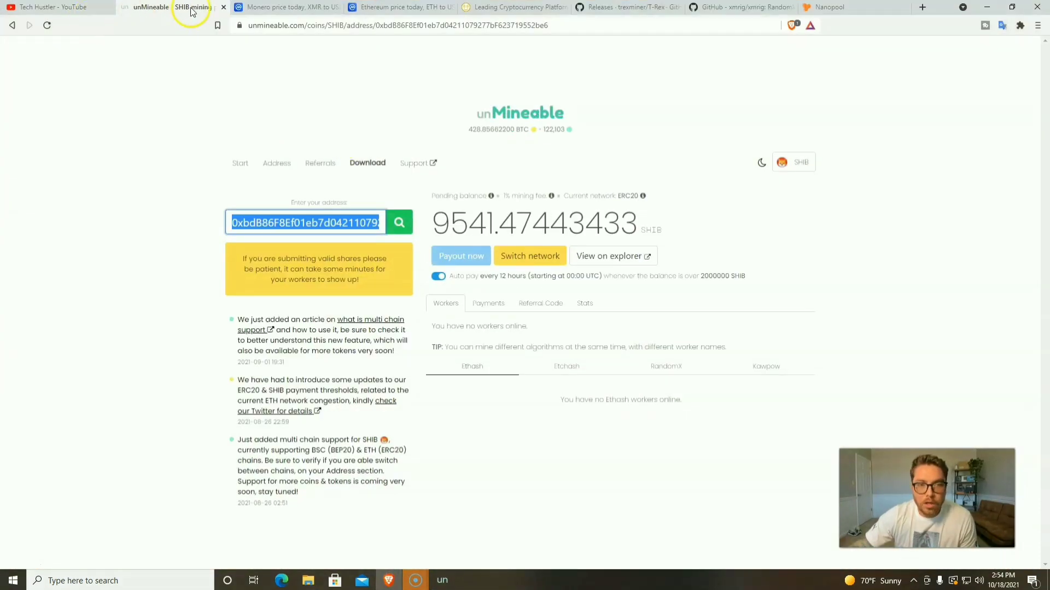
{"action": "left_click", "coordinate": [1039, 26]}
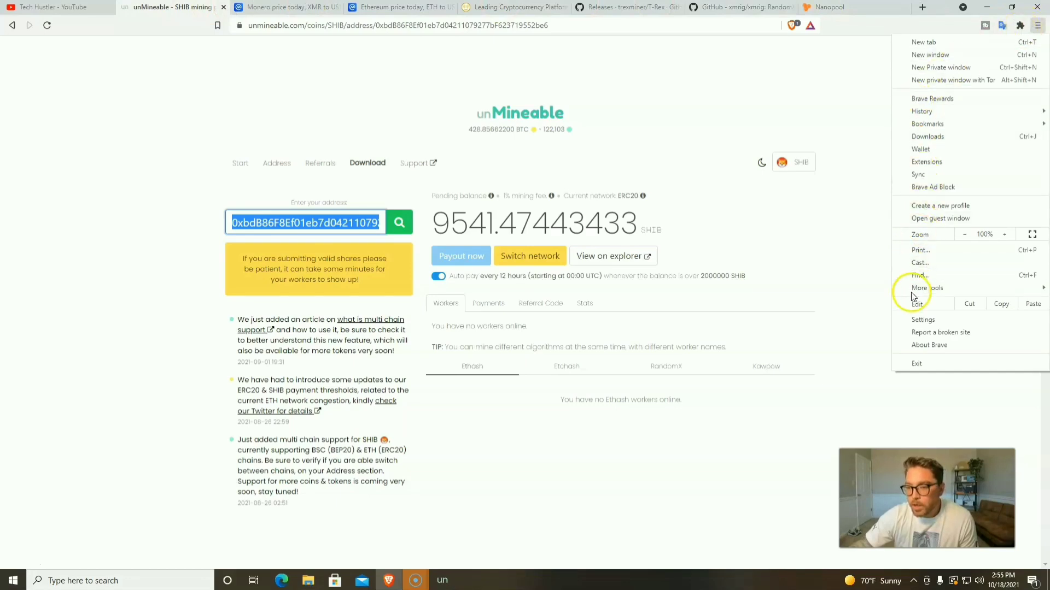
{"action": "left_click", "coordinate": [918, 319]}
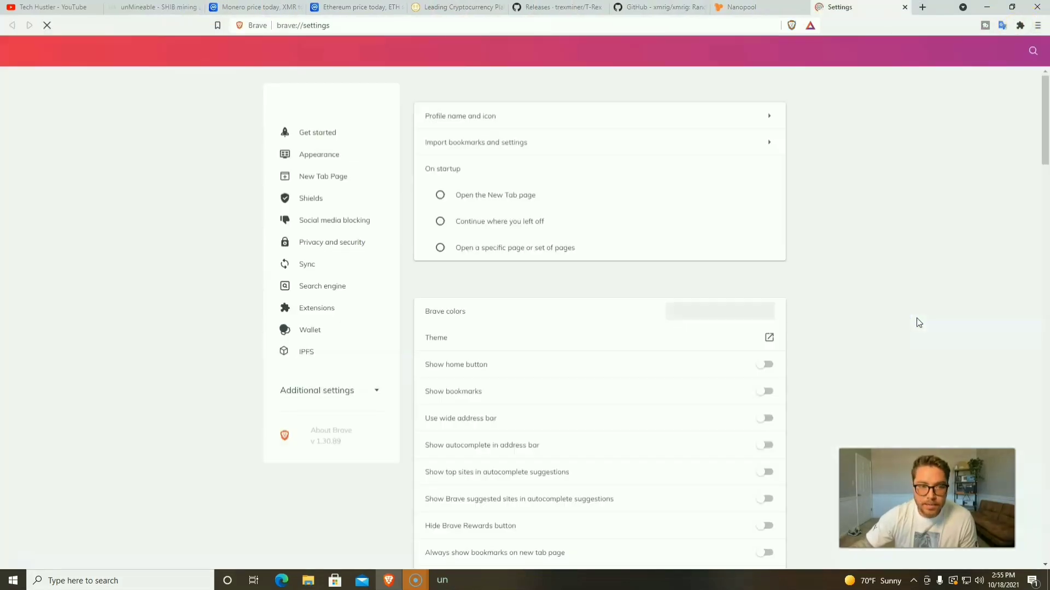
{"action": "left_click", "coordinate": [347, 244]}
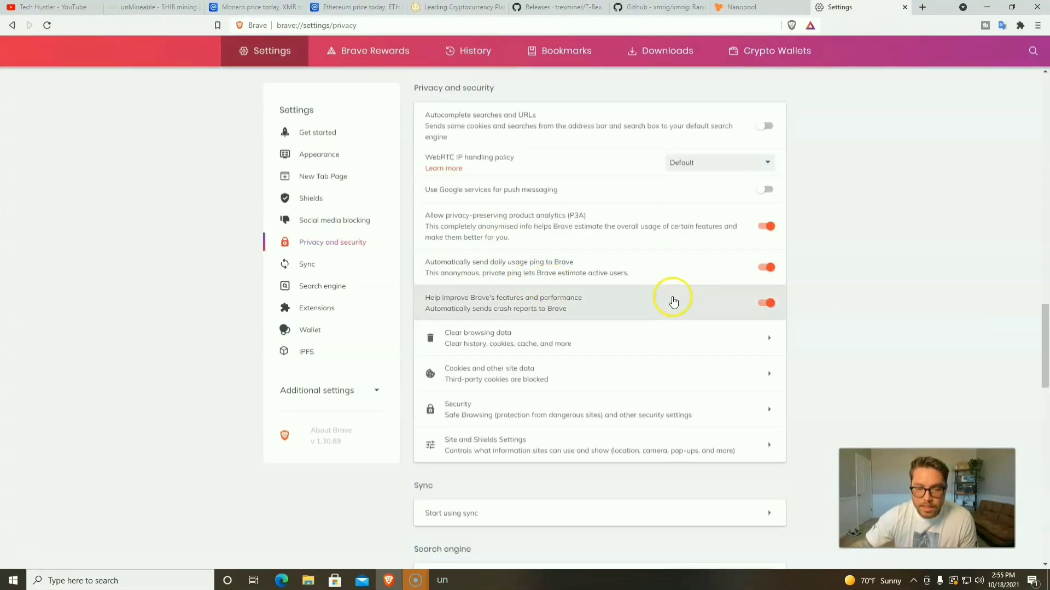
{"action": "left_click", "coordinate": [583, 416]}
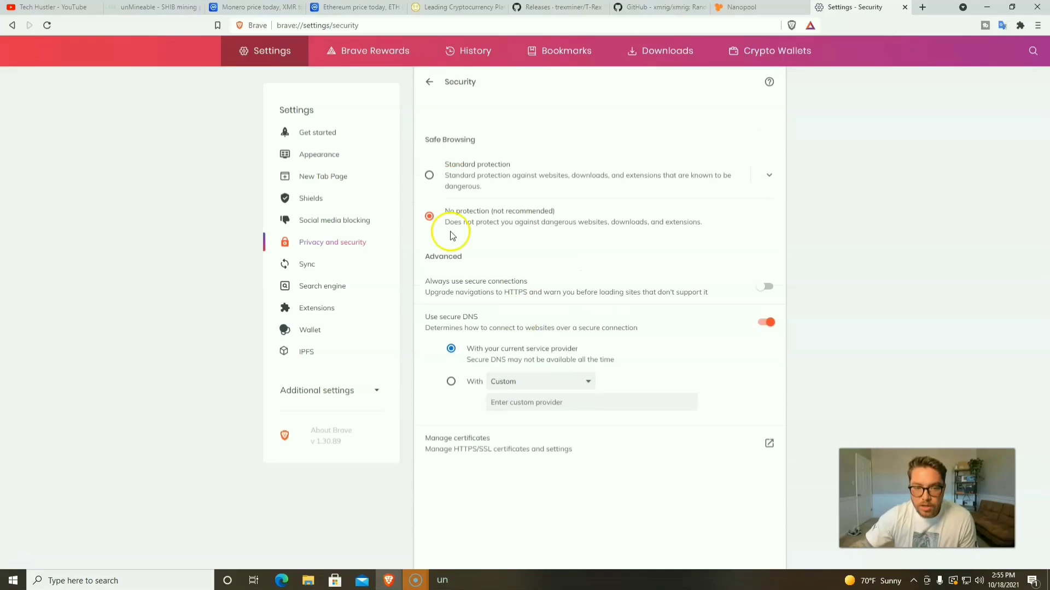
{"action": "left_click", "coordinate": [431, 176]}
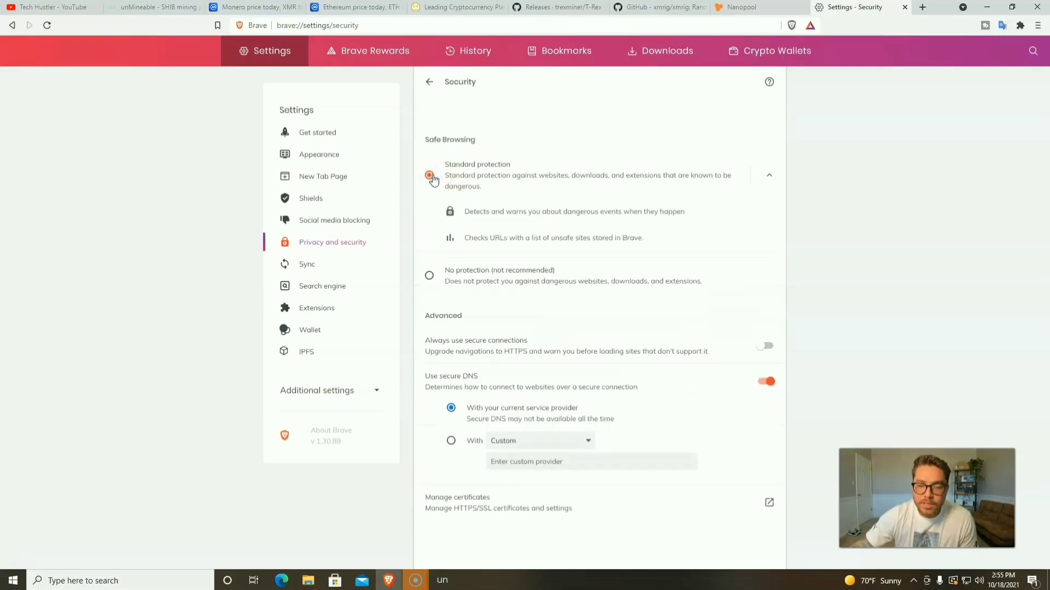
{"action": "left_click", "coordinate": [117, 587]}
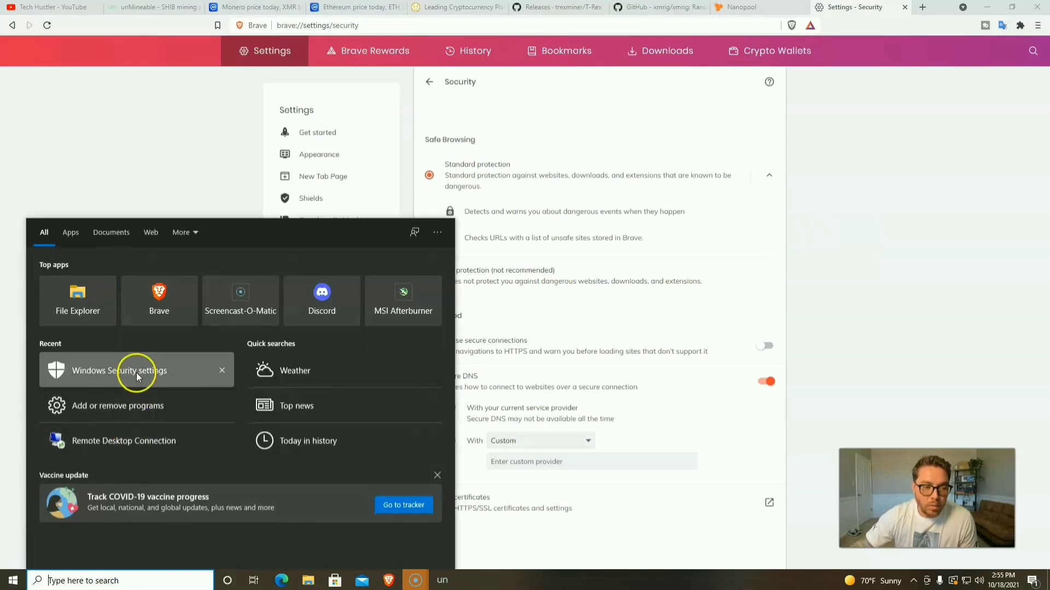
Switch Windows Security's Real-time protection back On, then close Windows Security
{"action": "left_click", "coordinate": [138, 376]}
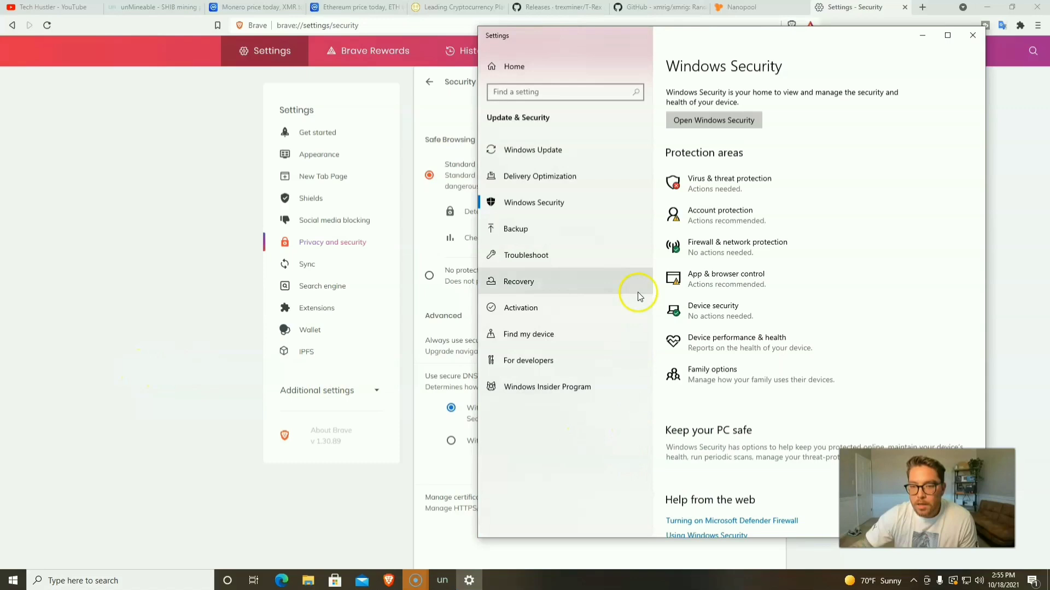
{"action": "left_click", "coordinate": [741, 184]}
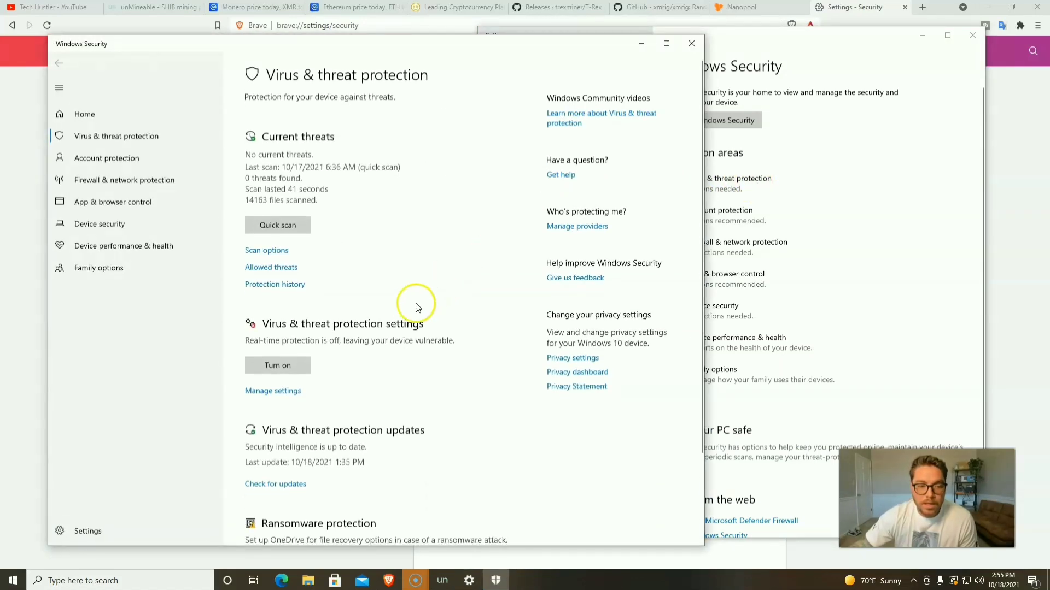
{"action": "scroll", "coordinate": [359, 325], "scroll_direction": "down", "scroll_amount": 2}
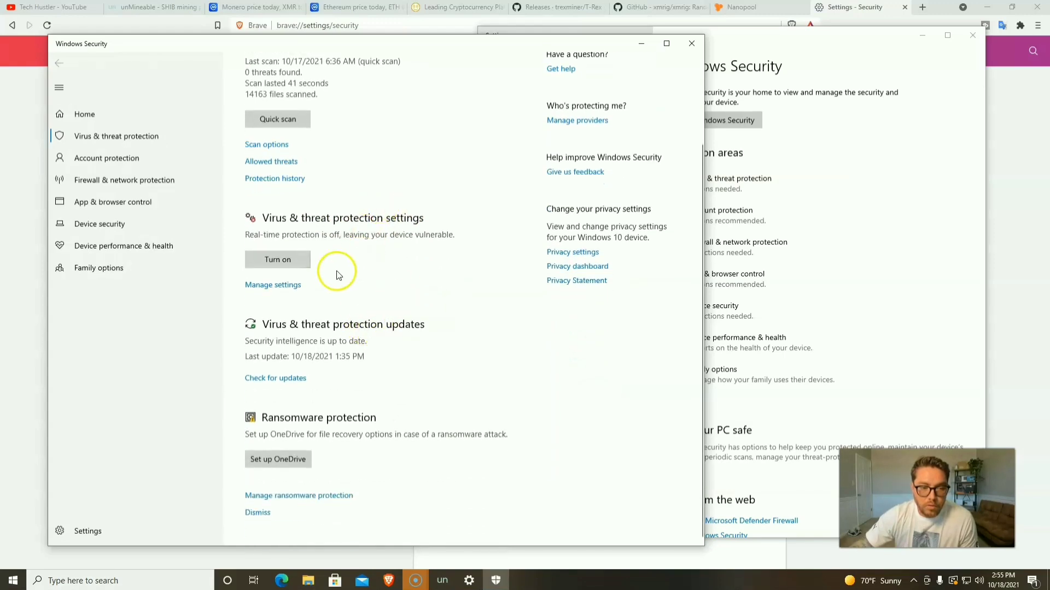
{"action": "left_click", "coordinate": [280, 286]}
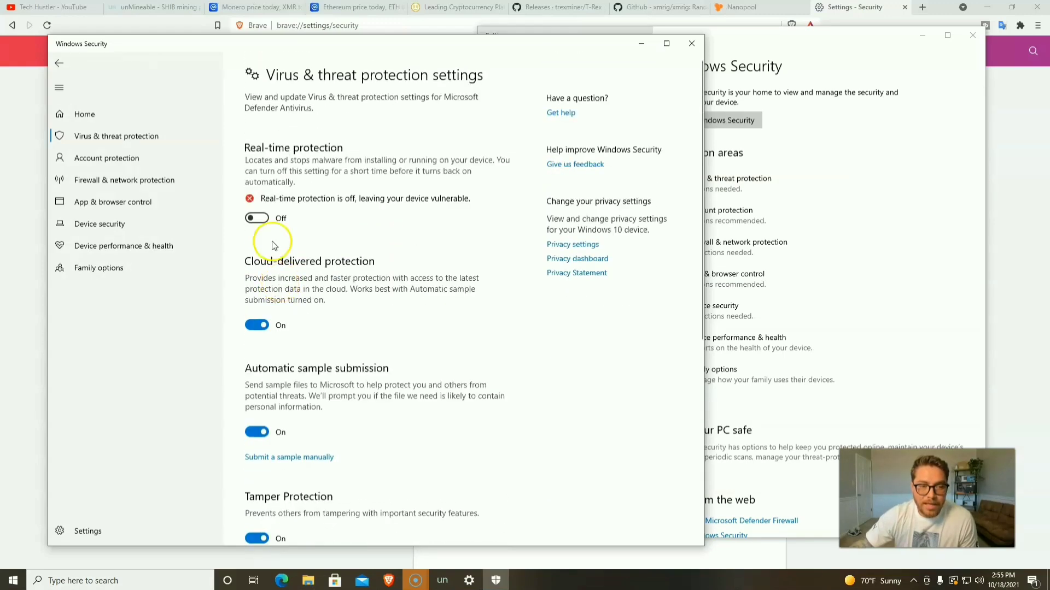
{"action": "left_click", "coordinate": [259, 220]}
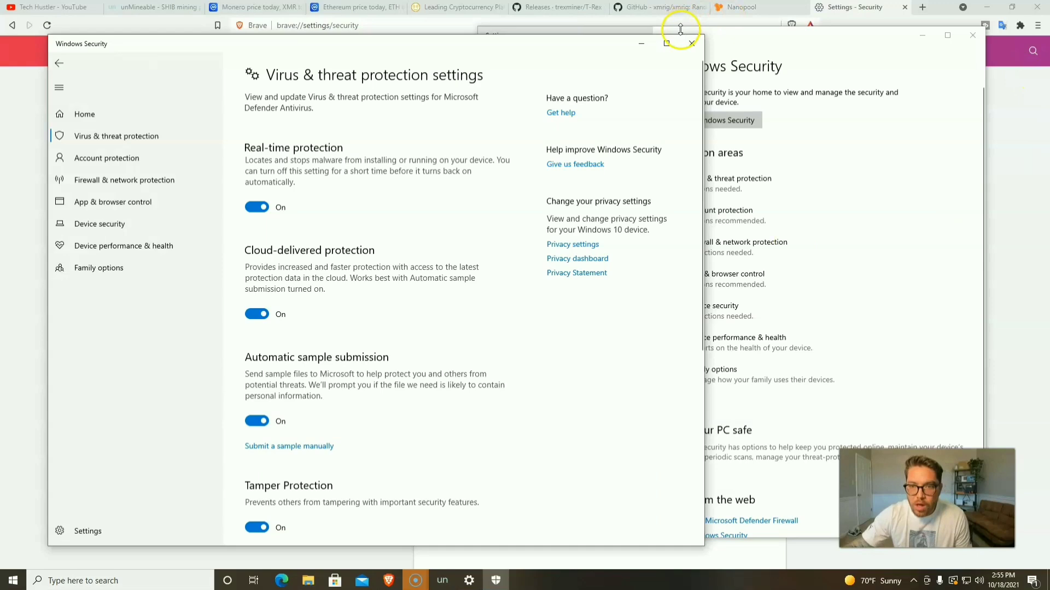
{"action": "left_click", "coordinate": [692, 45]}
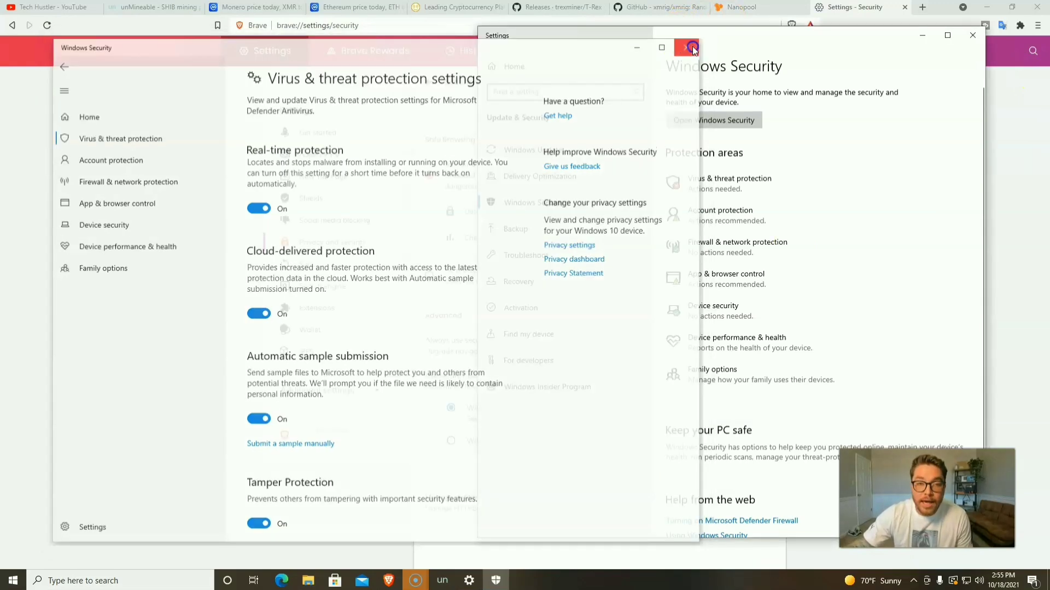
Close Windows Settings and Brave's Security tab, then minimise Brave to show the miner at 4468.25h
{"action": "left_click", "coordinate": [971, 39]}
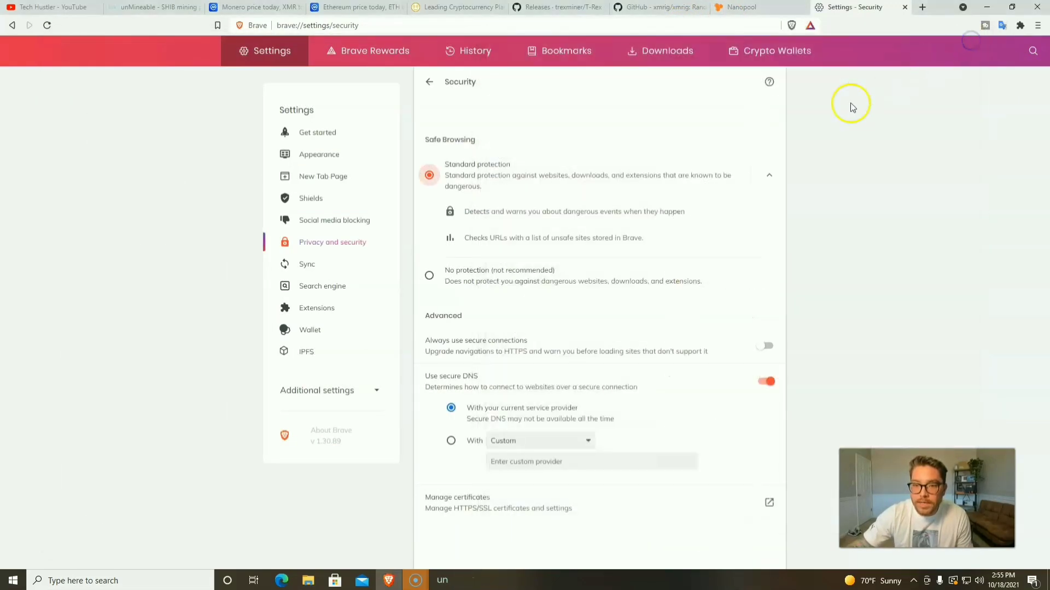
{"action": "left_click", "coordinate": [905, 8]}
{"action": "left_click", "coordinate": [68, 9]}
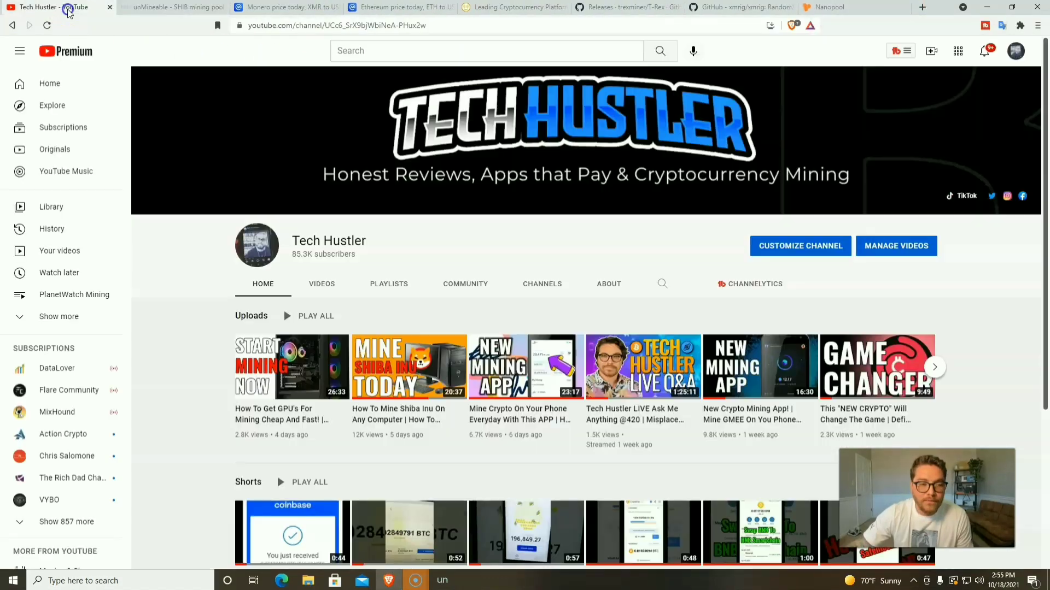
{"action": "left_click", "coordinate": [986, 8]}
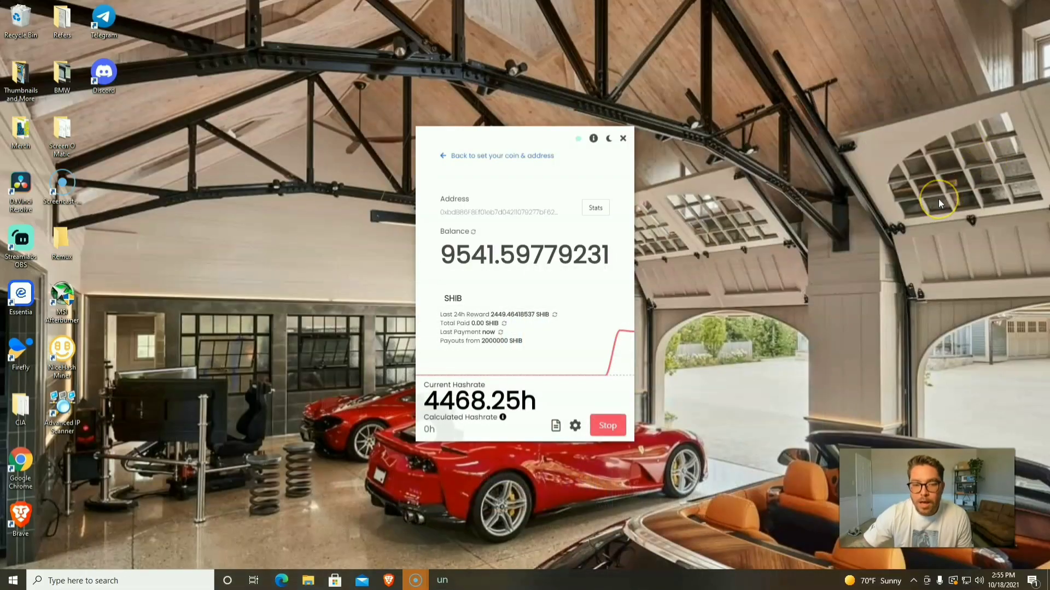